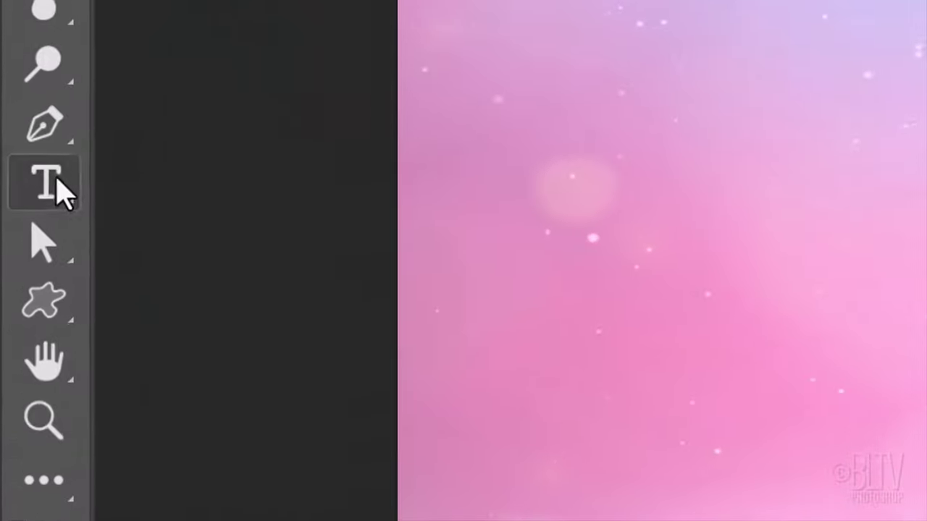
- Set the Horizontal Type Tool to Dollie Script Personal Use, 320 pt, in pink EC4399
{"action": "left_click", "coordinate": [18, 263]}
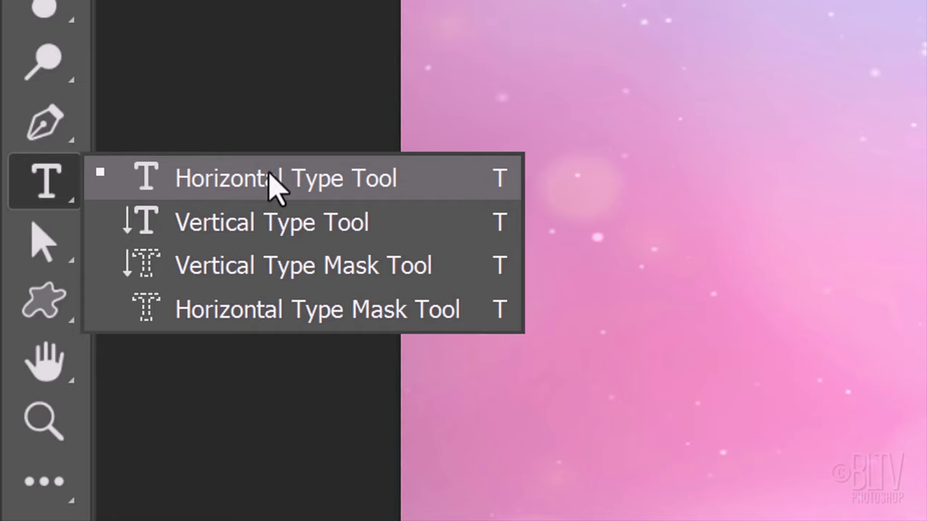
{"action": "left_click", "coordinate": [271, 177]}
{"action": "left_click", "coordinate": [455, 65]}
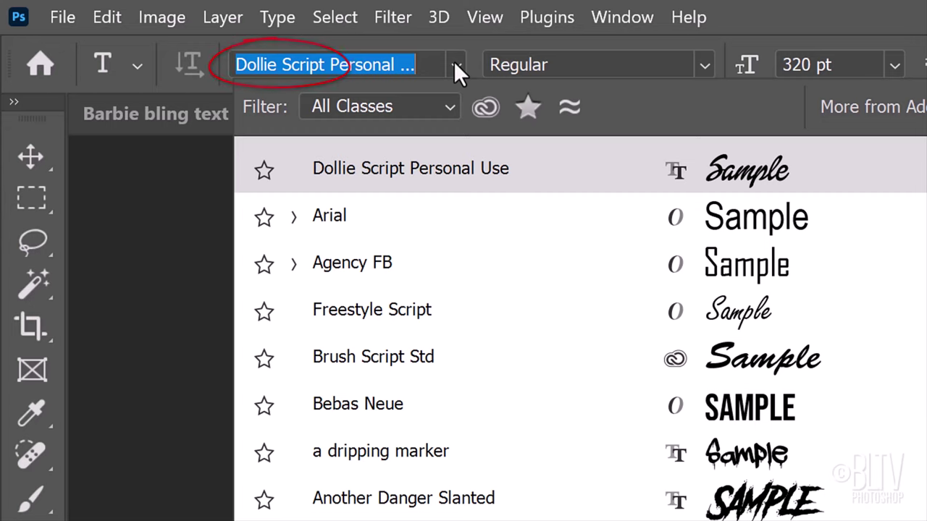
{"action": "left_click", "coordinate": [426, 174]}
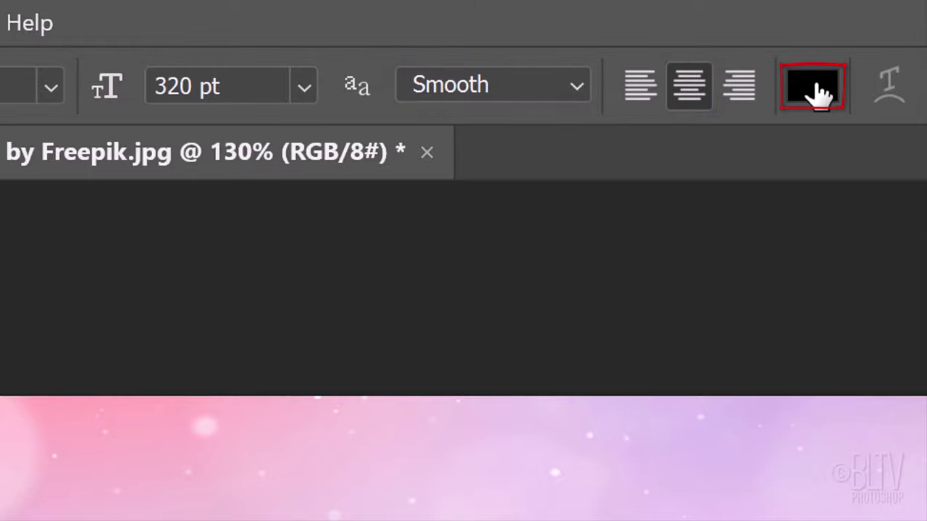
{"action": "left_click", "coordinate": [813, 87]}
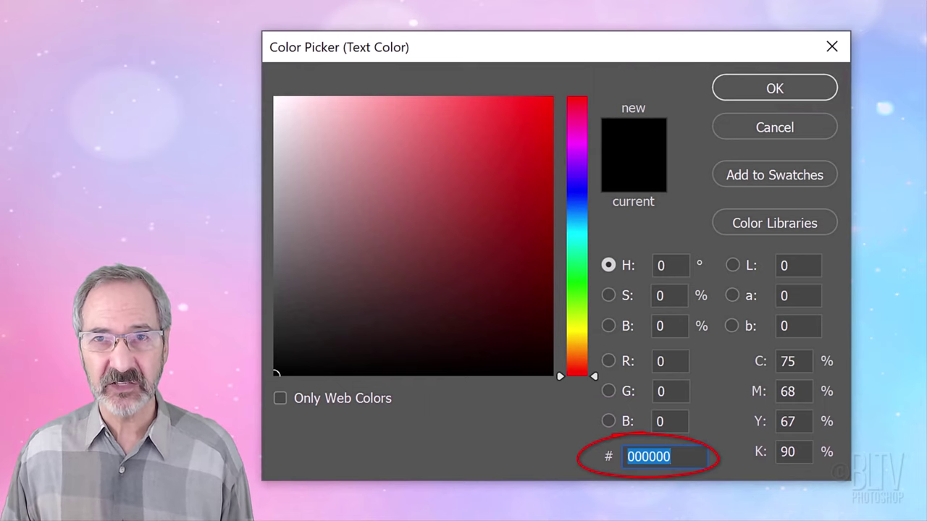
{"action": "type", "text": "E"}
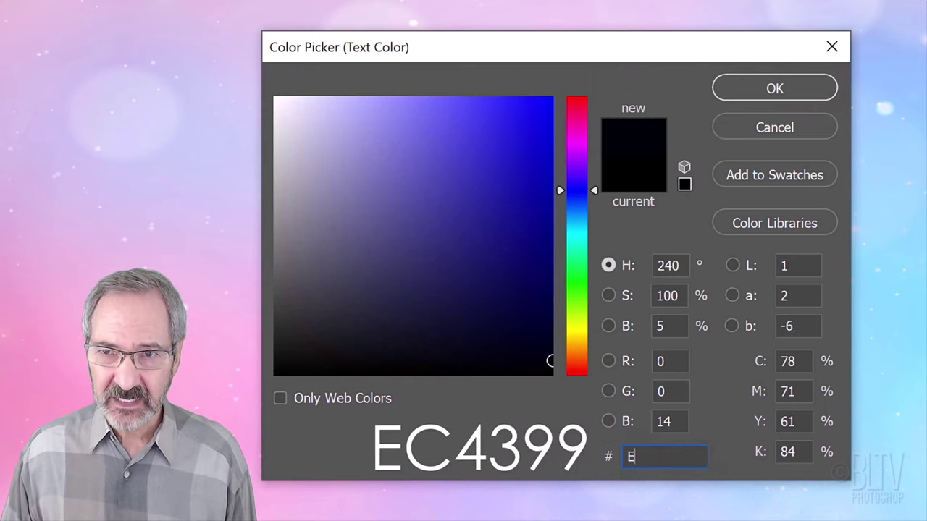
{"action": "type", "text": "C4"}
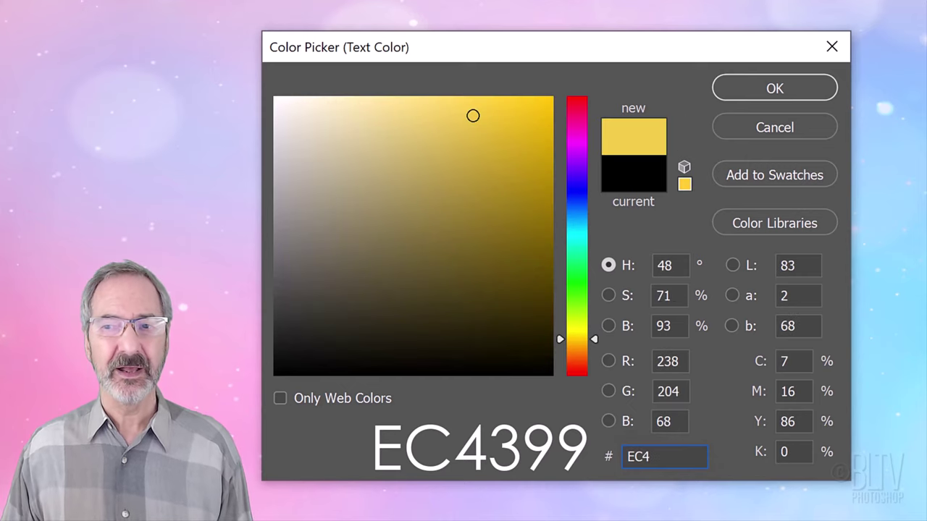
{"action": "type", "text": "399"}
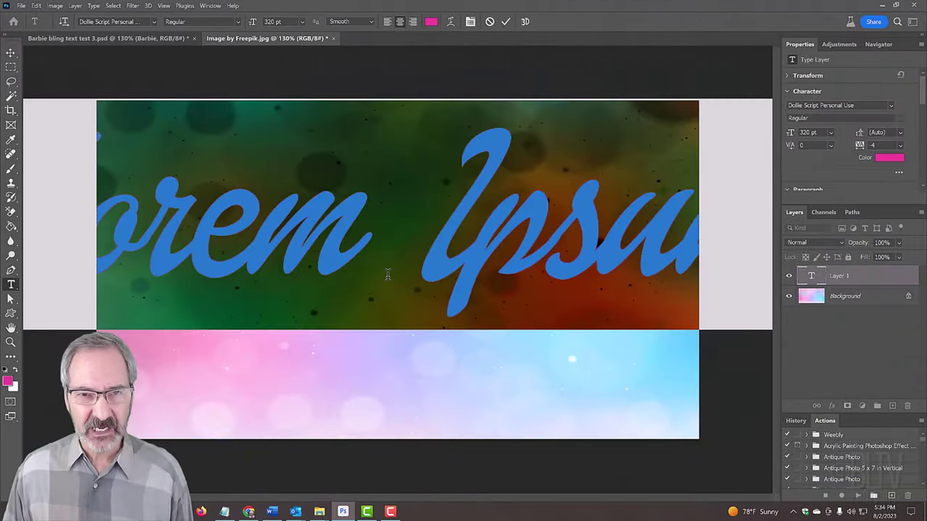
- Type 'Barbie', select the whole word, and widen its tracking to 36
{"action": "type", "text": "Barbie"}
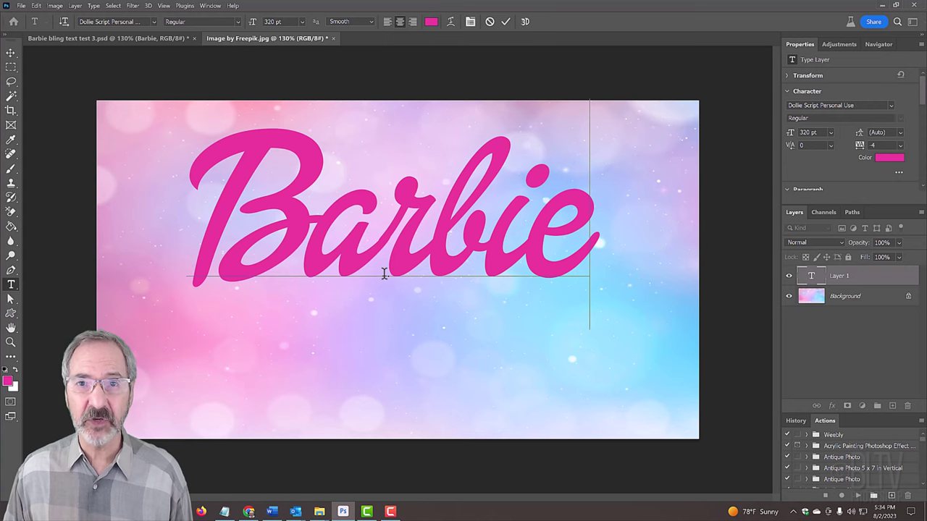
{"action": "key", "text": "shift+Left"}
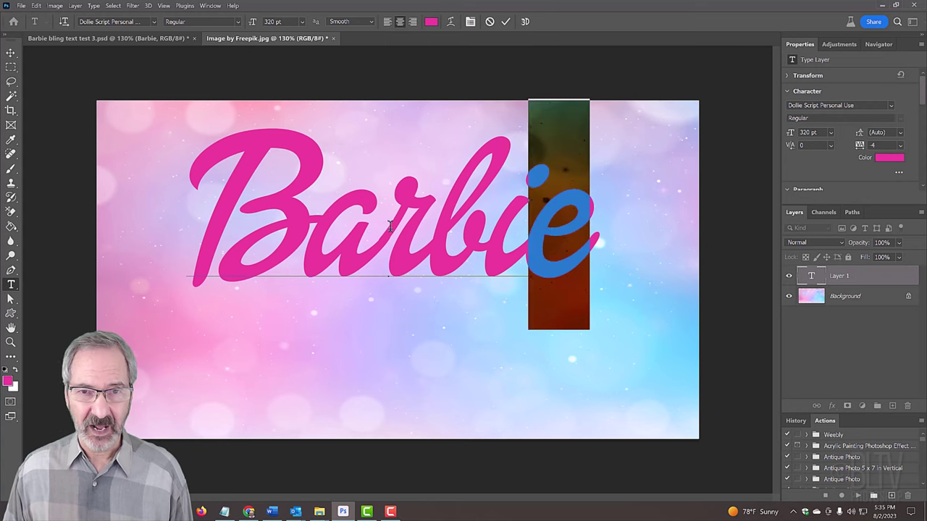
{"action": "left_click", "coordinate": [183, 226], "text": "shift"}
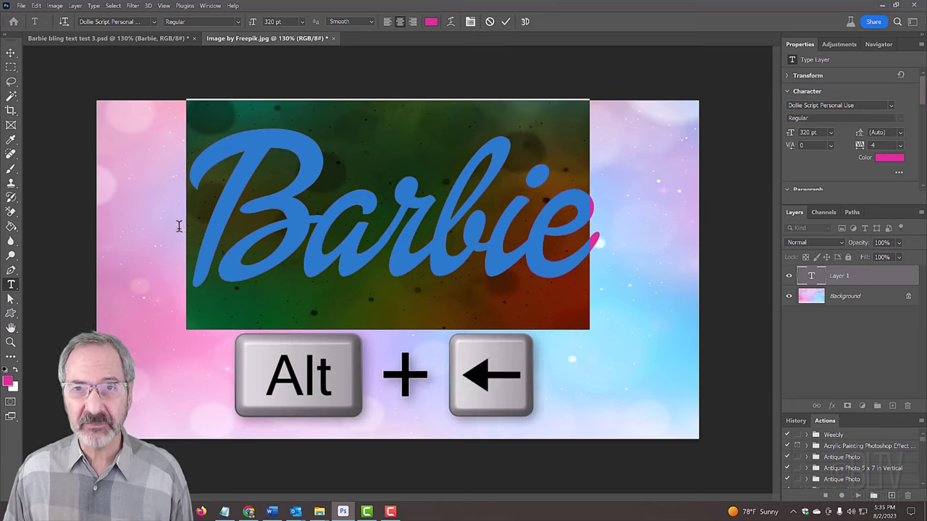
{"action": "key", "text": "alt+Right"}
{"action": "key", "text": "alt+Right"}
{"action": "key", "text": "alt+Right"}
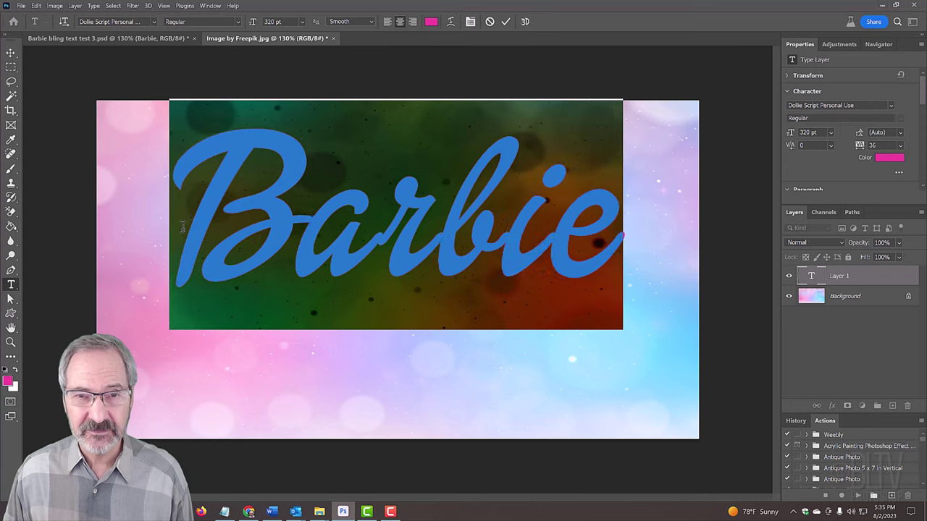
{"action": "key", "text": "alt+Left"}
{"action": "key", "text": "alt+Left"}
{"action": "key", "text": "alt+Left"}
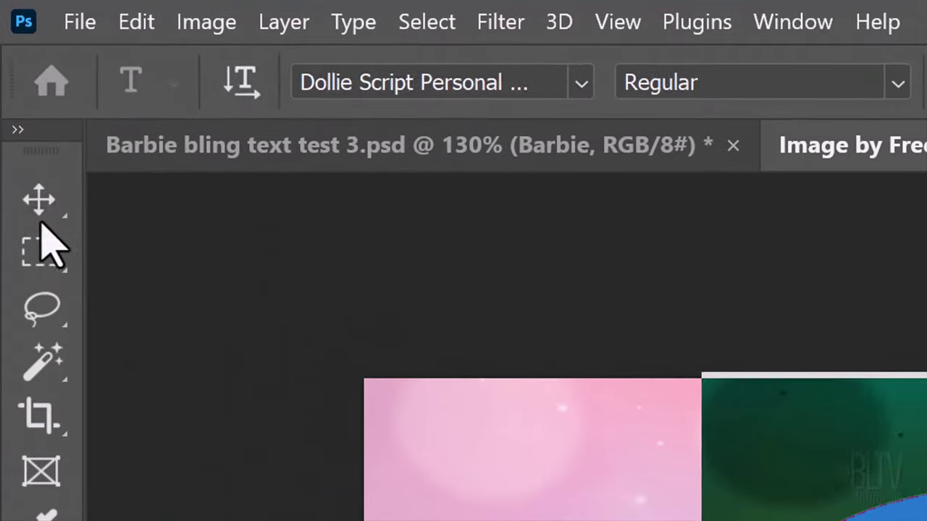
- Move the Barbie text into position and convert its layer to a Smart Object
{"action": "left_click", "coordinate": [11, 55]}
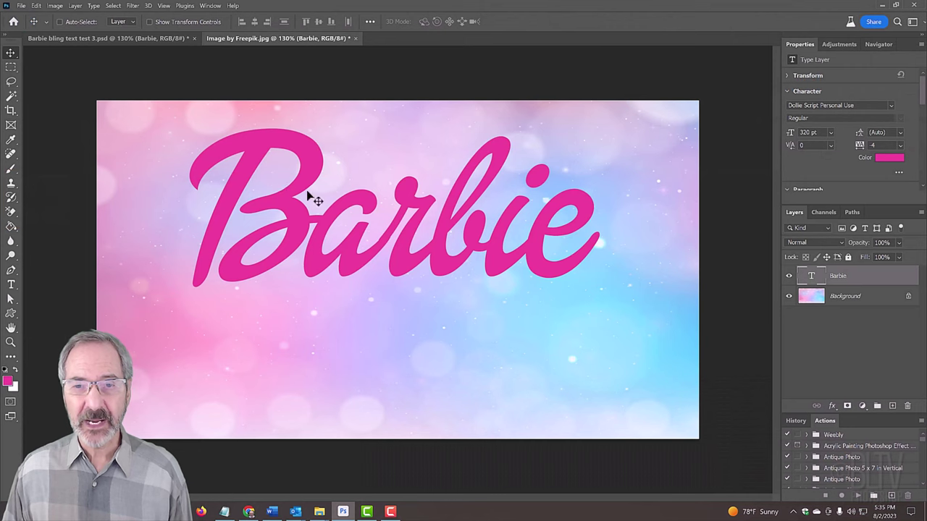
{"action": "left_click_drag", "start_coordinate": [397, 233], "coordinate": [404, 281]}
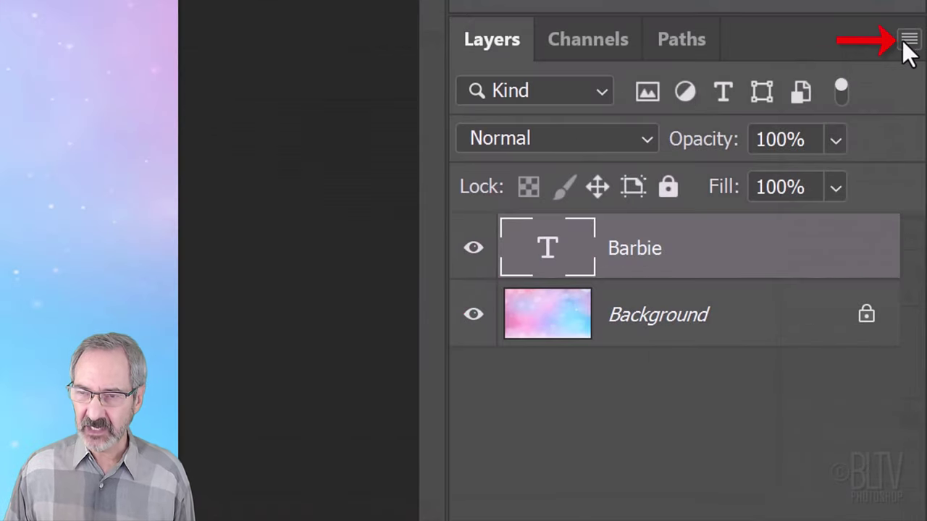
{"action": "left_click", "coordinate": [908, 40]}
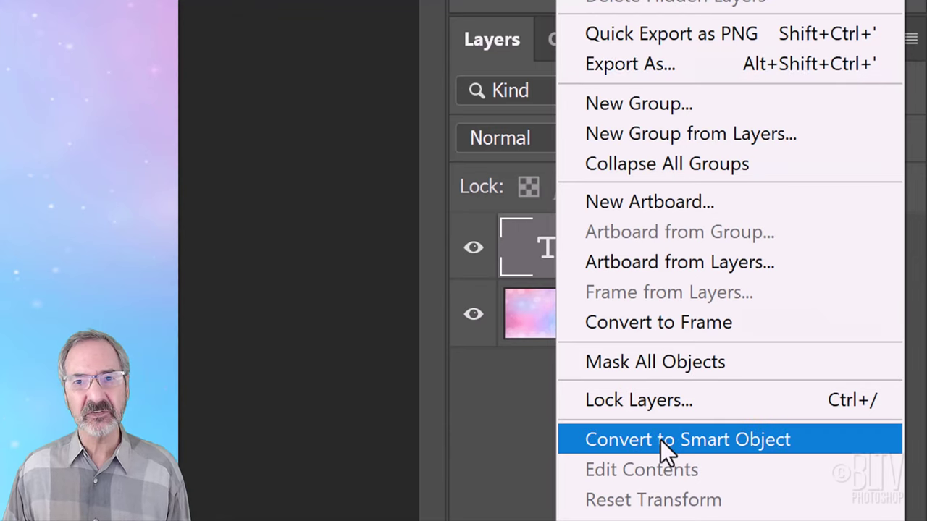
{"action": "left_click", "coordinate": [660, 439]}
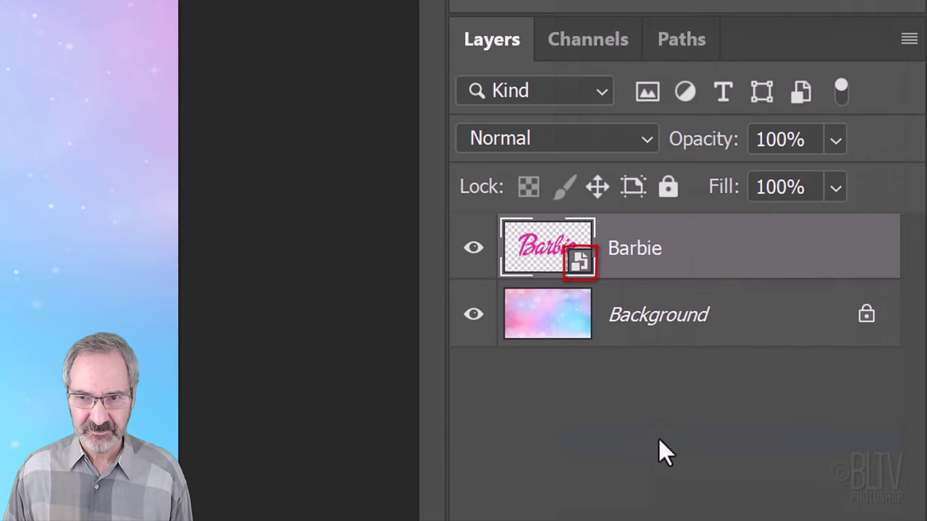
- Give Barbie an Inner Bevel, Chisel Hard, depth 150%, size 40 px, Cone gloss, and a drop shadow
{"action": "double_click", "coordinate": [749, 257]}
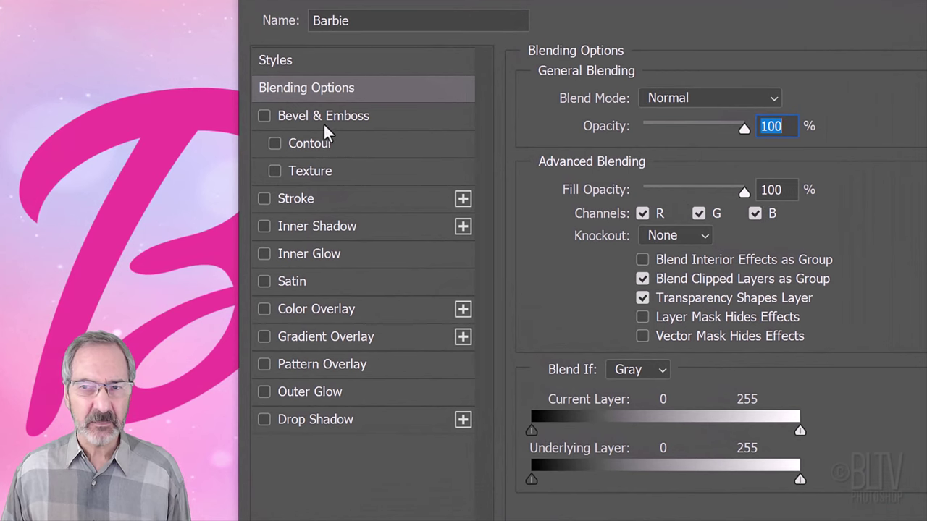
{"action": "left_click", "coordinate": [312, 118]}
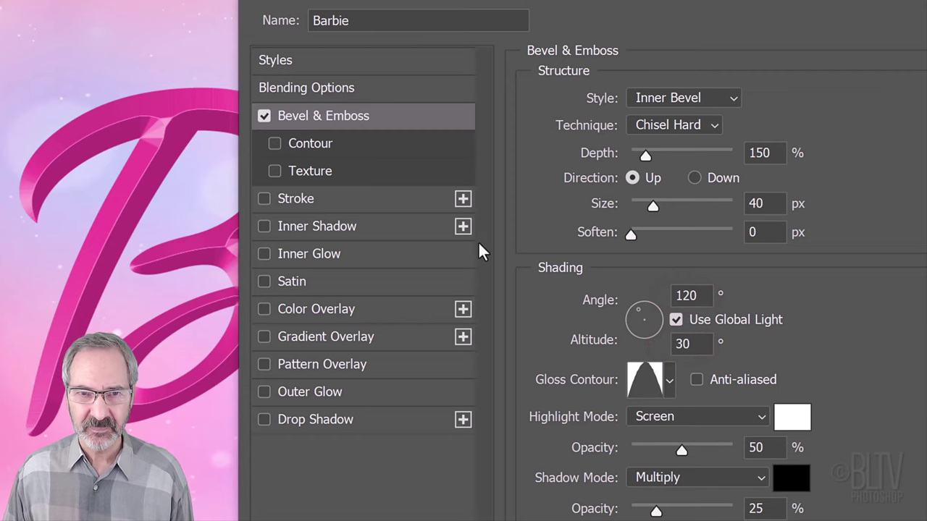
{"action": "left_click", "coordinate": [669, 381]}
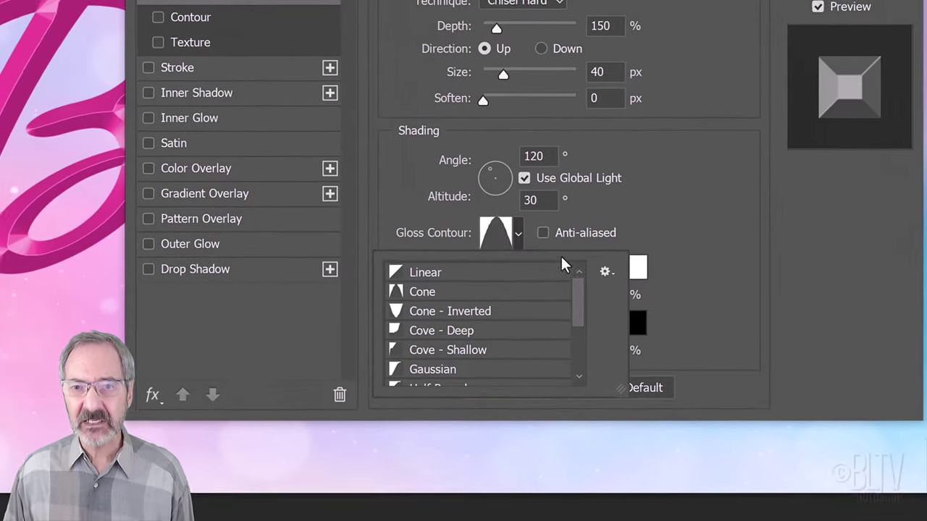
{"action": "left_click", "coordinate": [605, 271]}
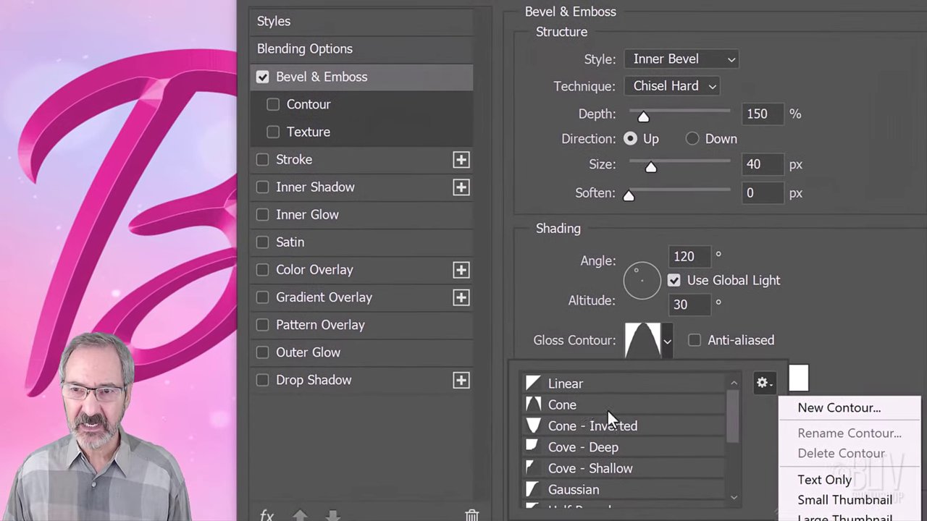
{"action": "left_click", "coordinate": [549, 380]}
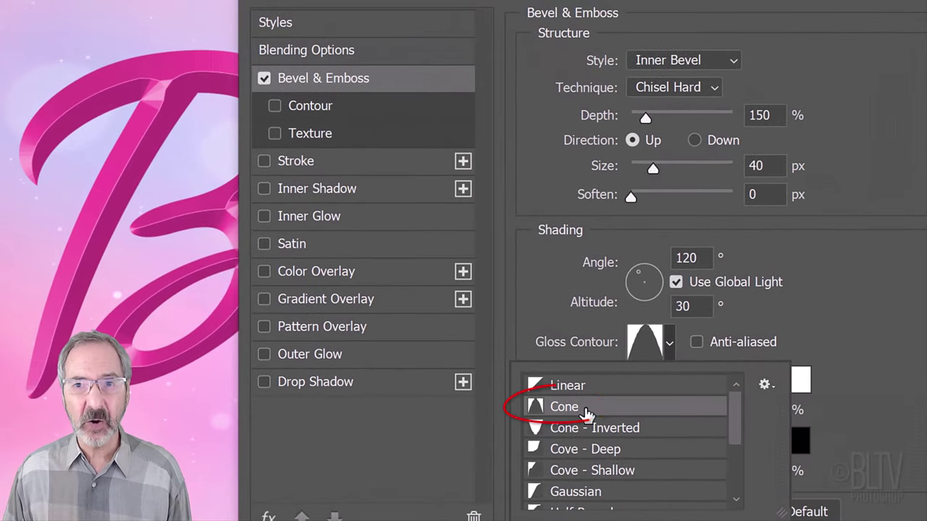
{"action": "left_click", "coordinate": [871, 334]}
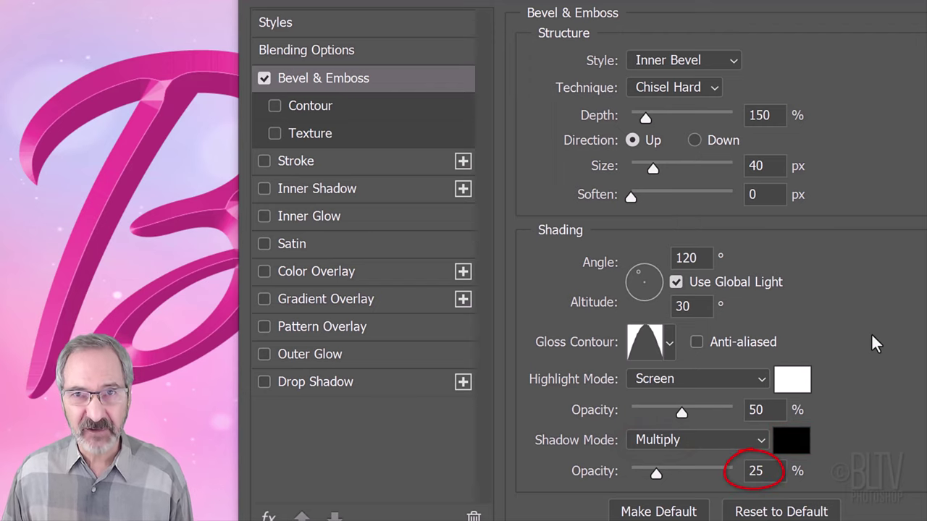
{"action": "left_click", "coordinate": [306, 378]}
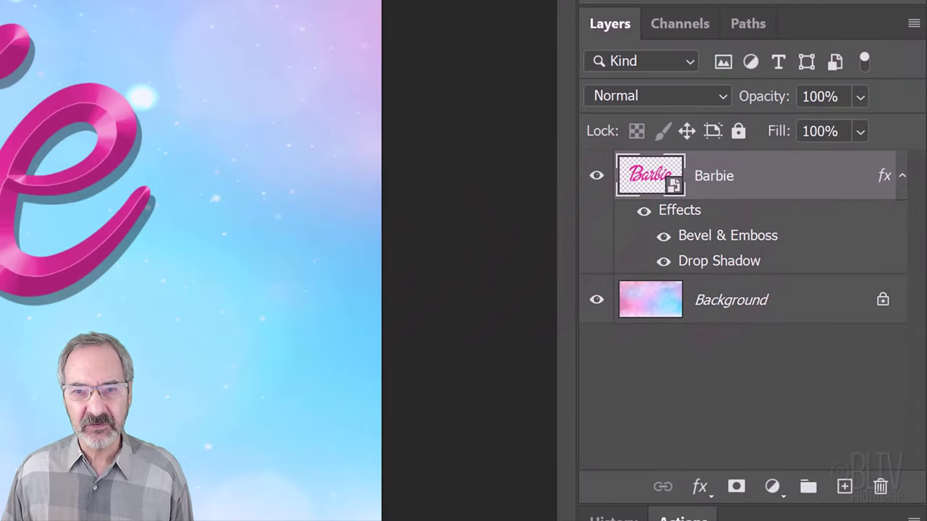
- Add an empty layer below Barbie, then load and expand the text's outline selection
{"action": "left_click", "coordinate": [902, 178]}
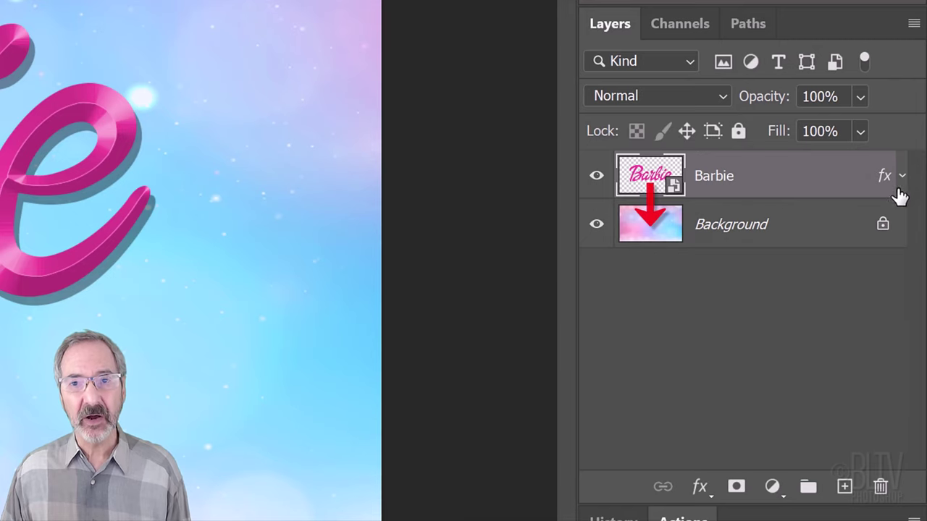
{"action": "left_click", "coordinate": [845, 488], "text": "ctrl"}
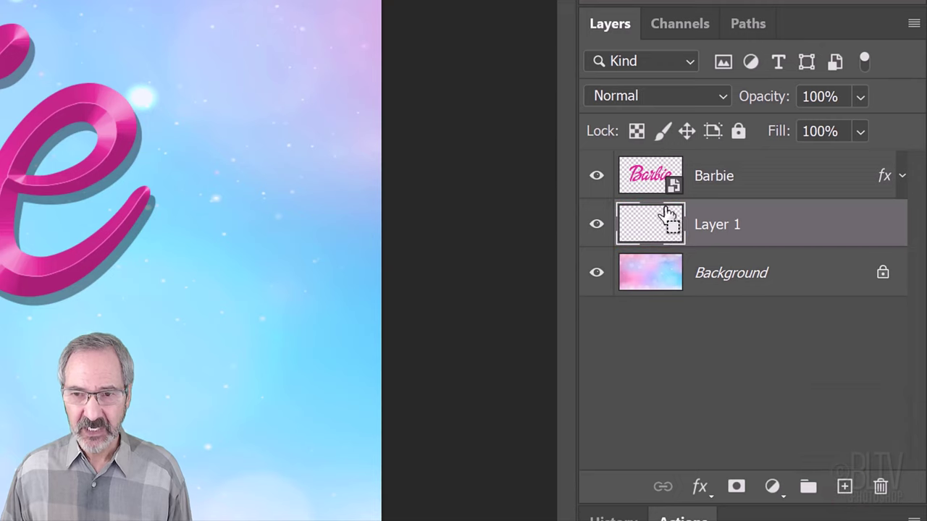
{"action": "left_click", "coordinate": [646, 178], "text": "ctrl"}
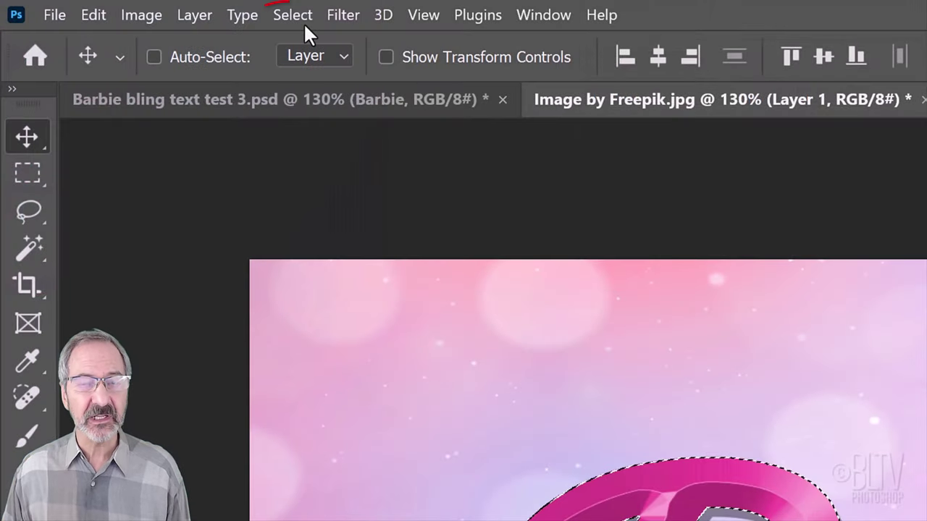
{"action": "left_click", "coordinate": [294, 15]}
{"action": "mouse_move", "coordinate": [315, 371]}
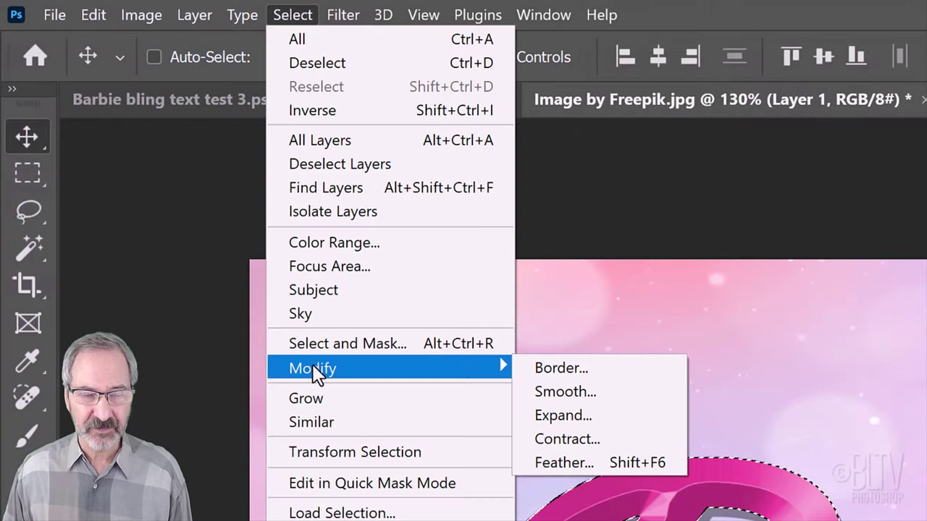
{"action": "left_click", "coordinate": [564, 418]}
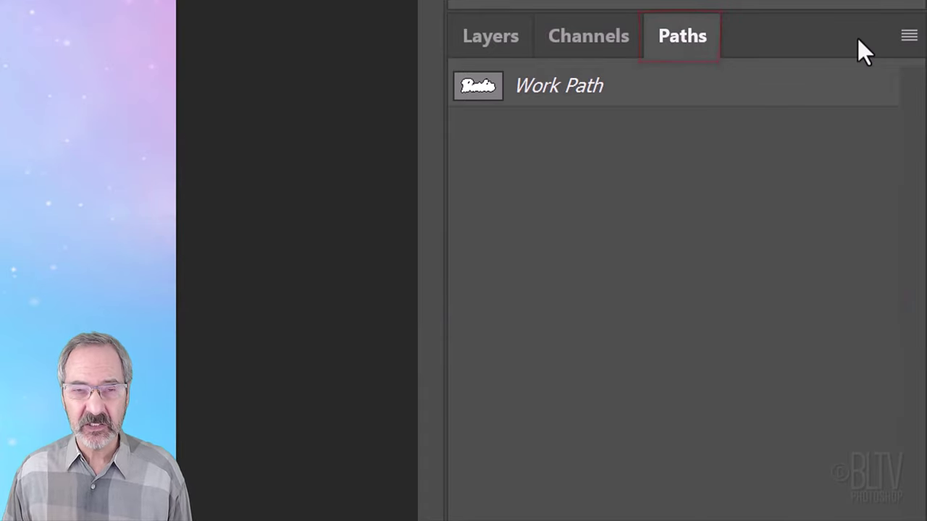
- Convert the selection to a work path at tolerance 4, then back to an unfeathered selection
{"action": "left_click", "coordinate": [905, 35]}
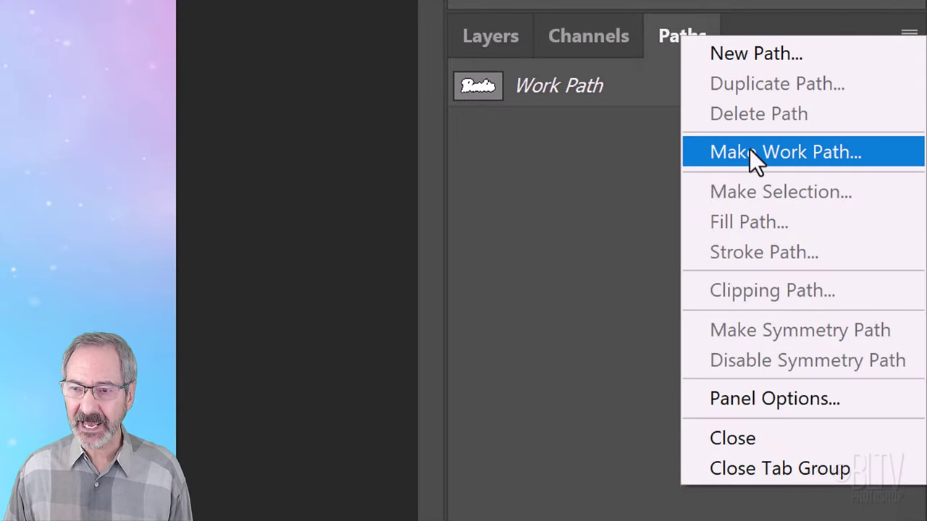
{"action": "left_click", "coordinate": [749, 149]}
{"action": "type", "text": "4"}
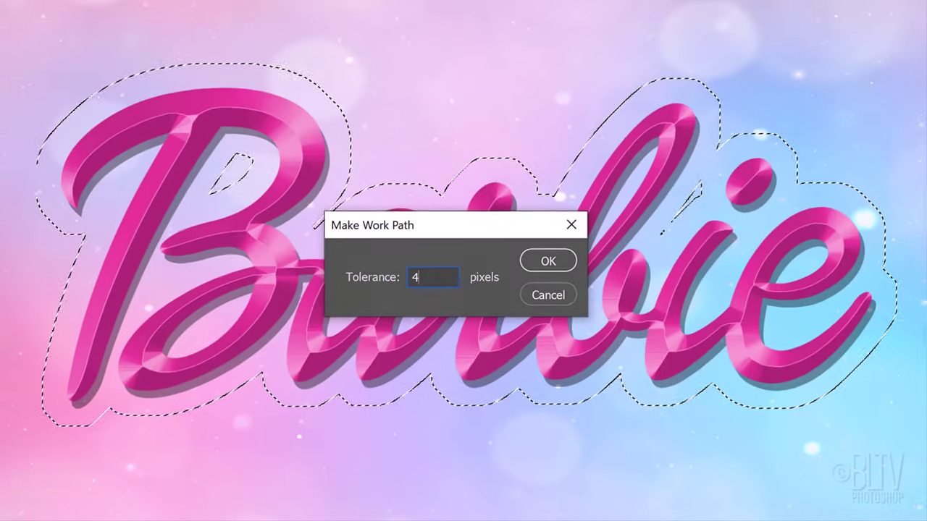
{"action": "key", "text": "Return"}
{"action": "left_click", "coordinate": [909, 36]}
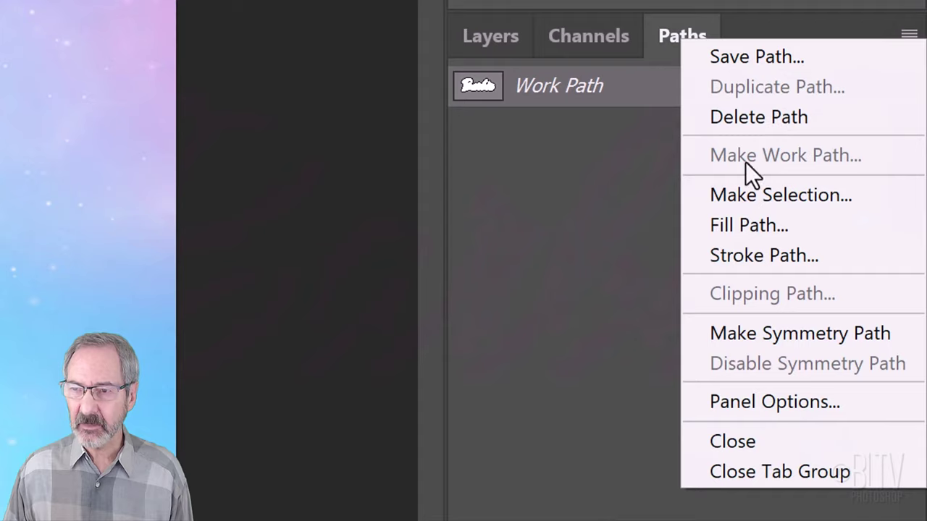
{"action": "left_click", "coordinate": [738, 196]}
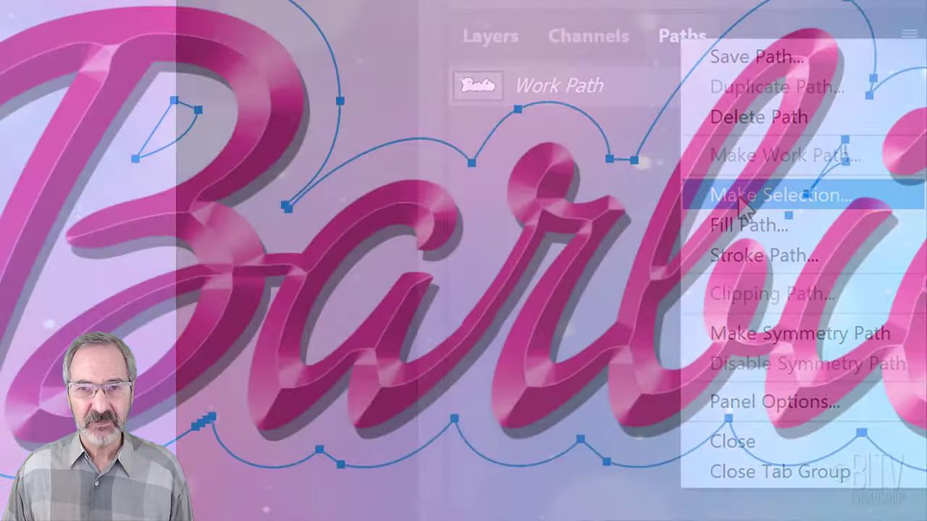
{"action": "key", "text": "Return"}
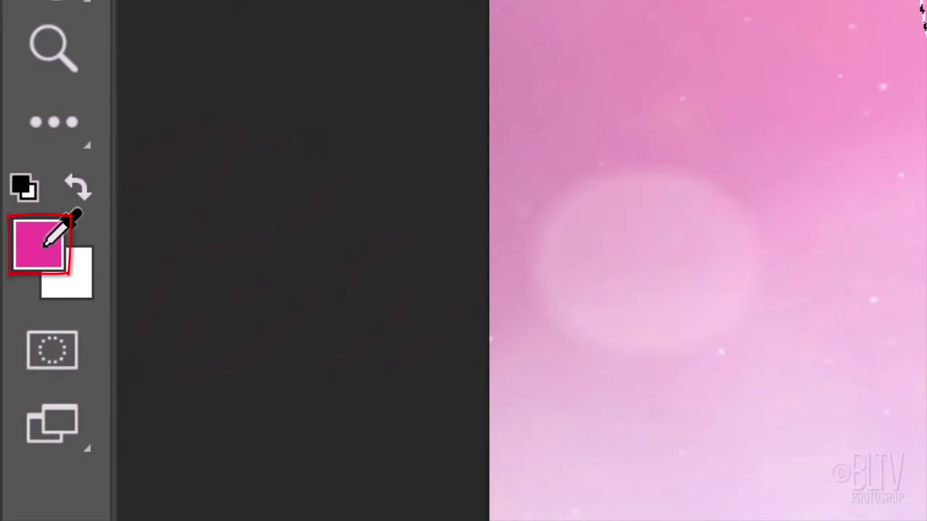
- Set the foreground colour to maroon 620032
{"action": "left_click", "coordinate": [45, 244]}
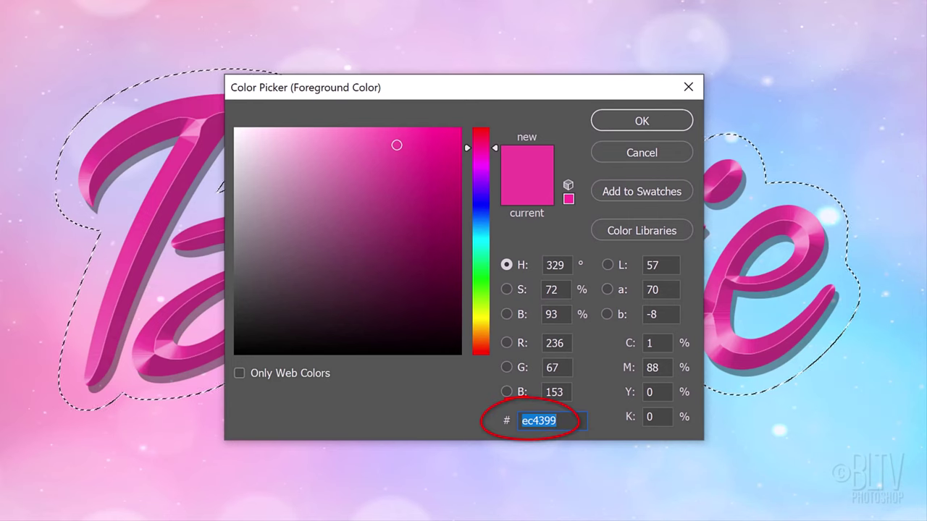
{"action": "type", "text": "6"}
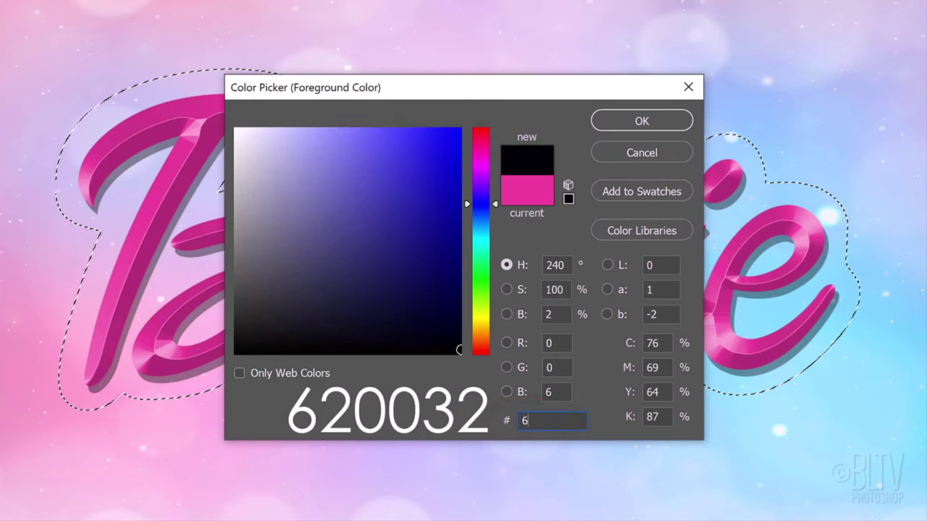
{"action": "type", "text": "20"}
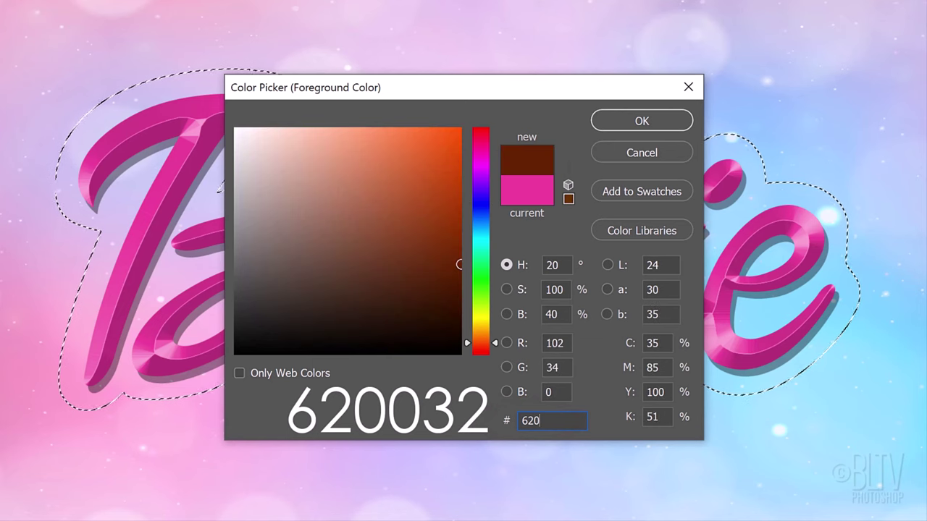
{"action": "type", "text": "032"}
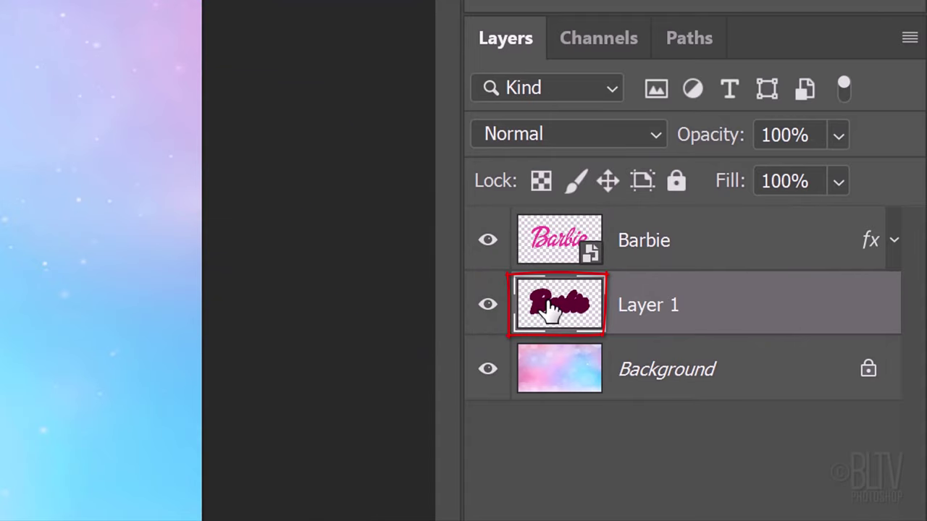
- Add a Bevel & Emboss to Layer 1 with depth 100 and size 10
{"action": "double_click", "coordinate": [548, 307]}
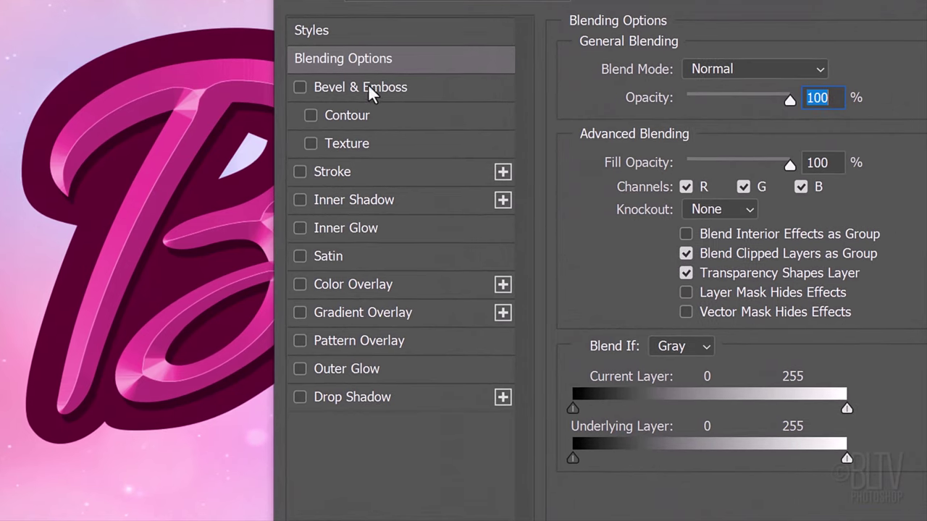
{"action": "left_click", "coordinate": [360, 88]}
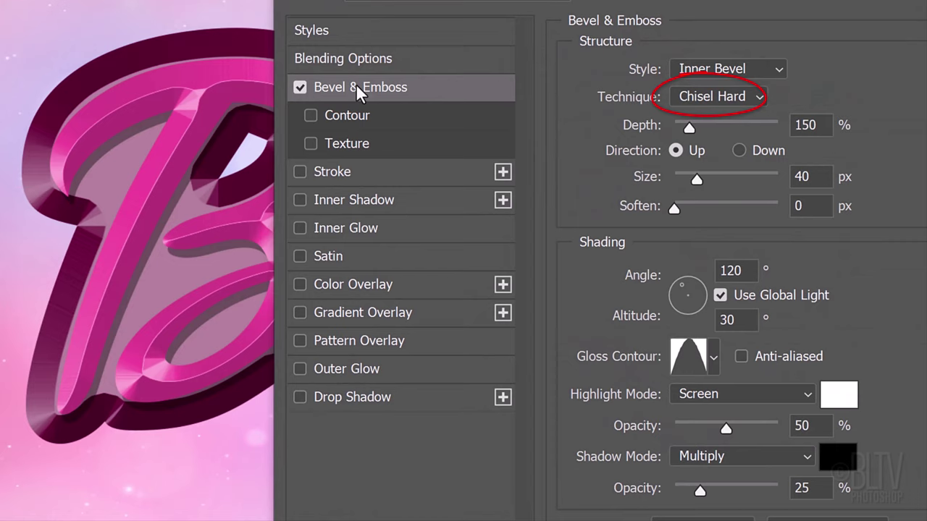
{"action": "double_click", "coordinate": [806, 125]}
{"action": "type", "text": "100"}
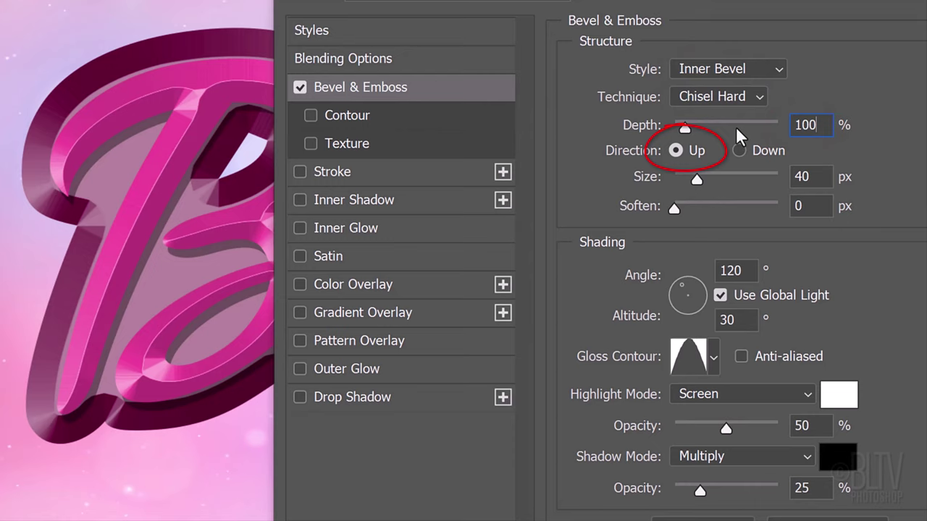
{"action": "double_click", "coordinate": [799, 177]}
{"action": "type", "text": "10"}
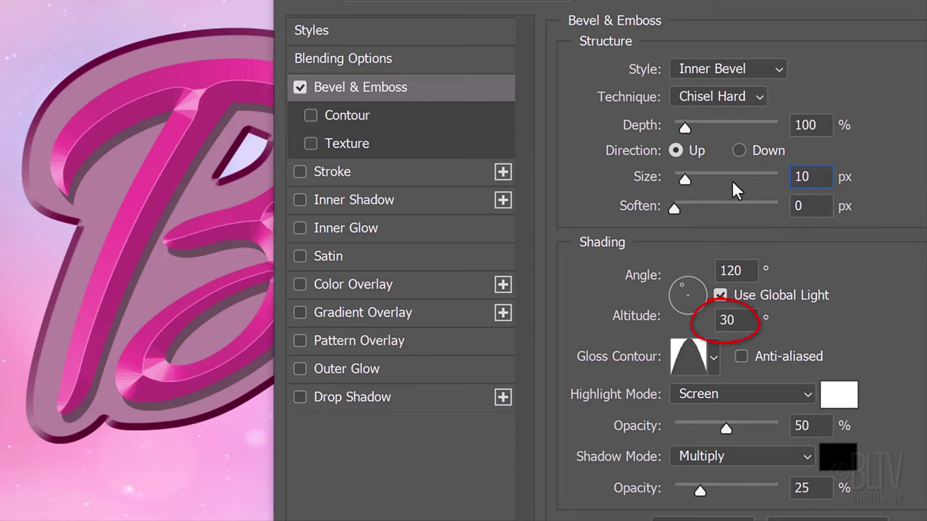
- Set Ring - Double gloss, Linear Dodge (Add) highlights, and shadow opacity 0, then apply
{"action": "left_click", "coordinate": [714, 357]}
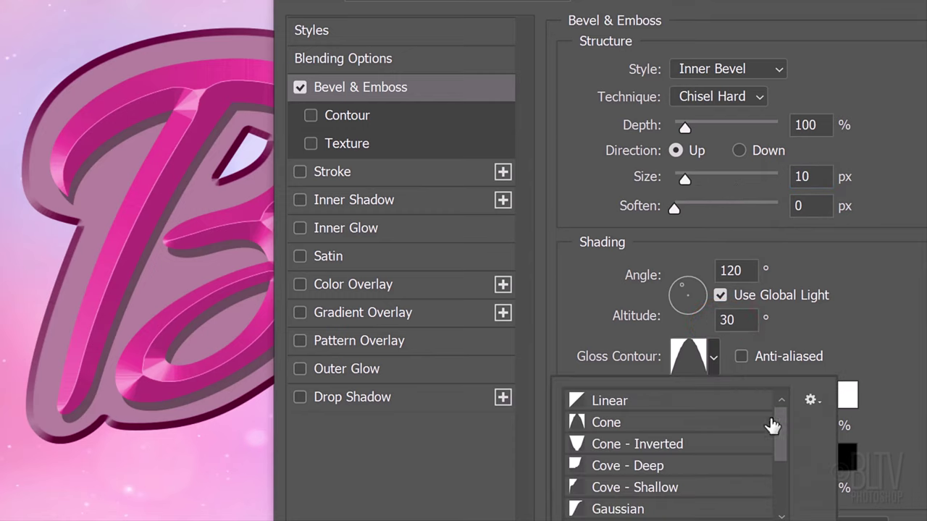
{"action": "left_click_drag", "start_coordinate": [776, 429], "coordinate": [698, 480]}
{"action": "left_click", "coordinate": [615, 463]}
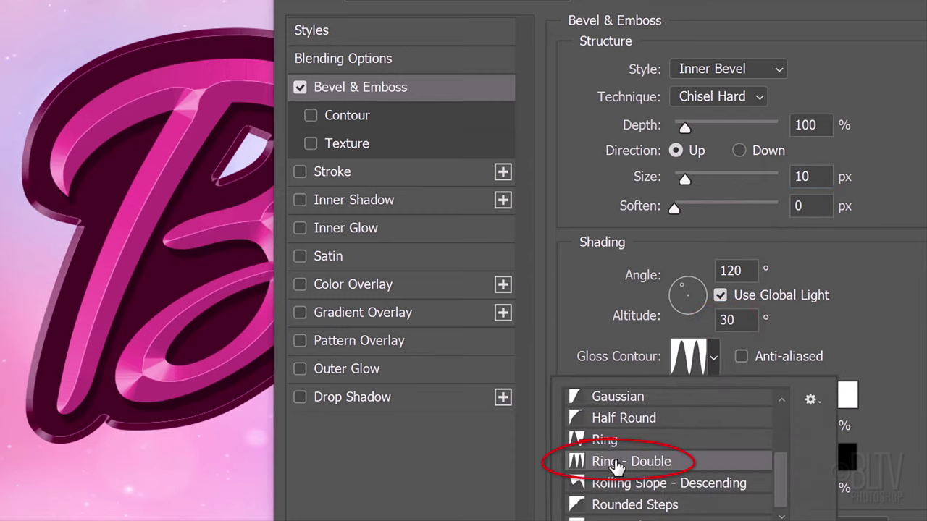
{"action": "left_click", "coordinate": [851, 359]}
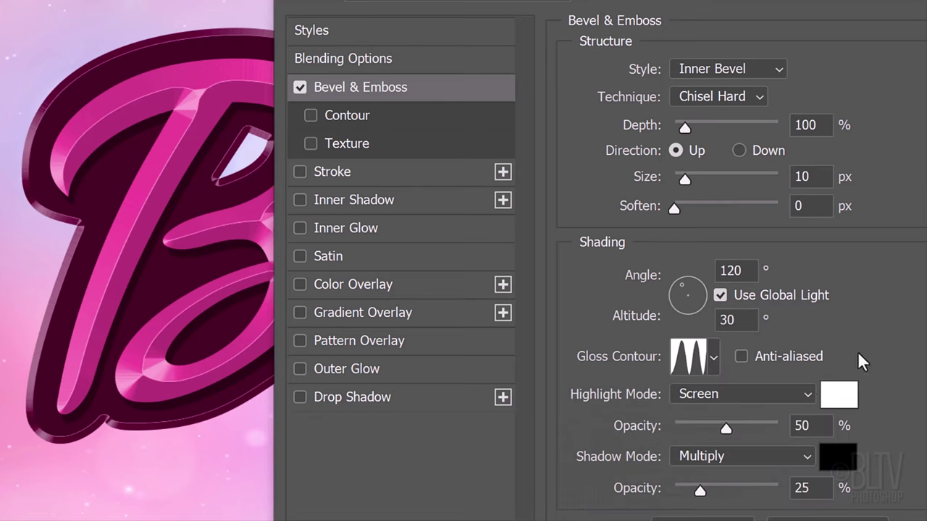
{"action": "left_click", "coordinate": [783, 396]}
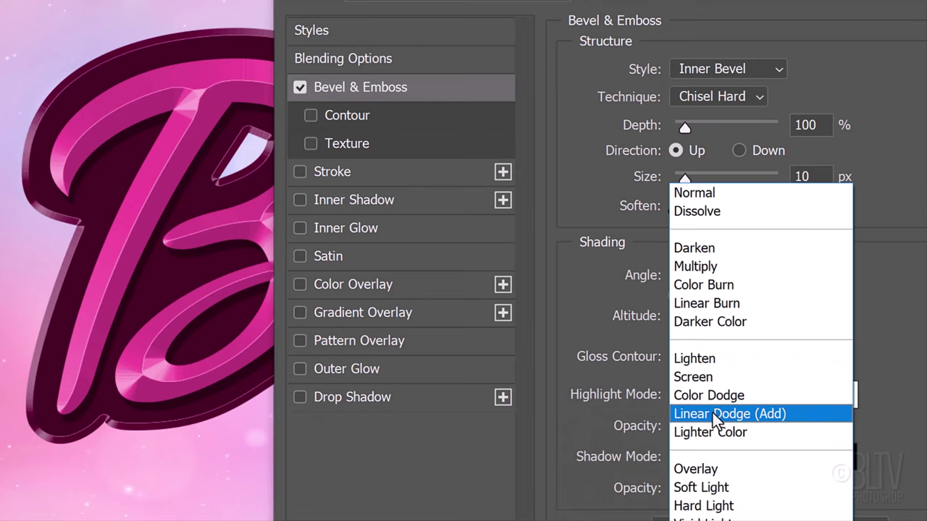
{"action": "left_click", "coordinate": [712, 412]}
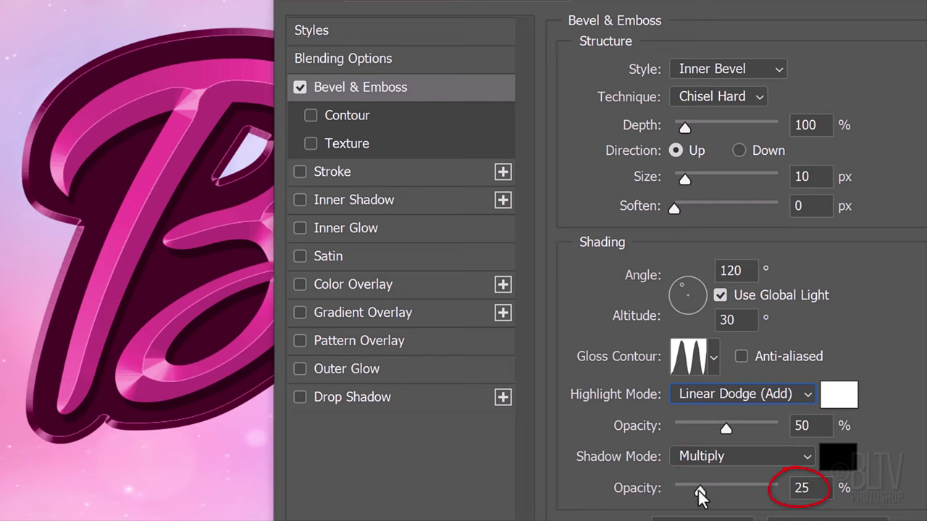
{"action": "left_click_drag", "start_coordinate": [700, 495], "coordinate": [618, 500]}
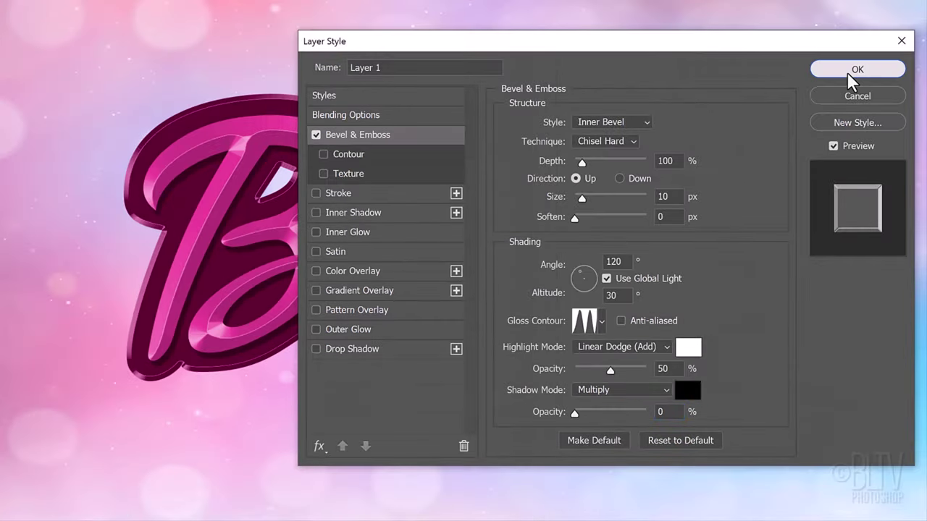
{"action": "left_click", "coordinate": [847, 71]}
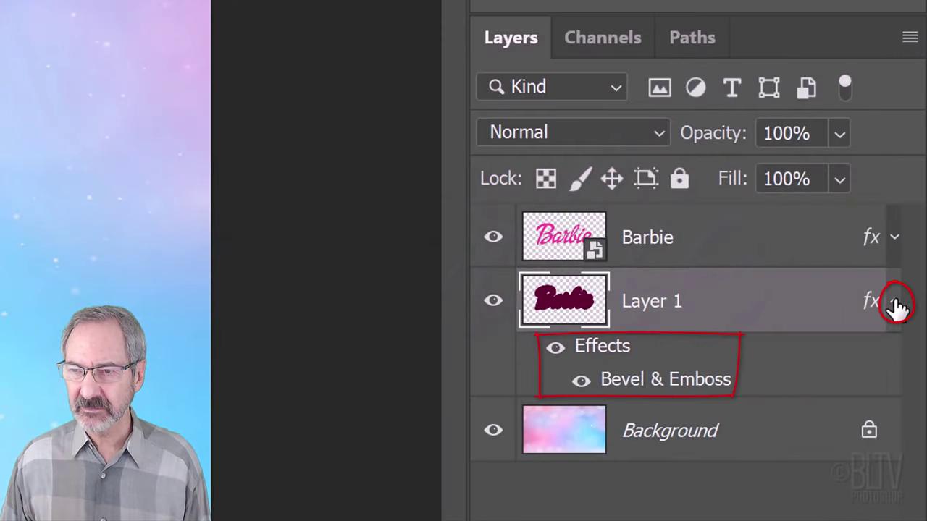
- Add a new layer named Bling above the Barbie layer
{"action": "left_click", "coordinate": [894, 301]}
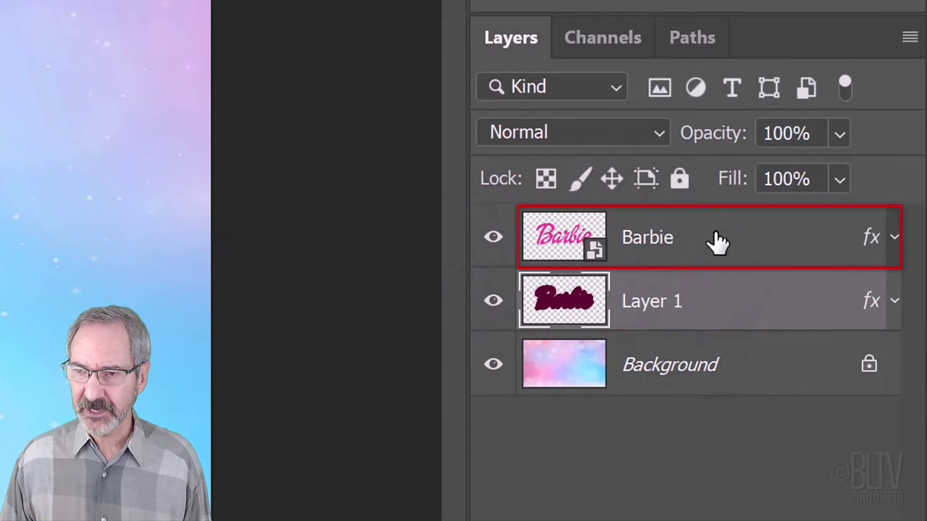
{"action": "left_click", "coordinate": [717, 243]}
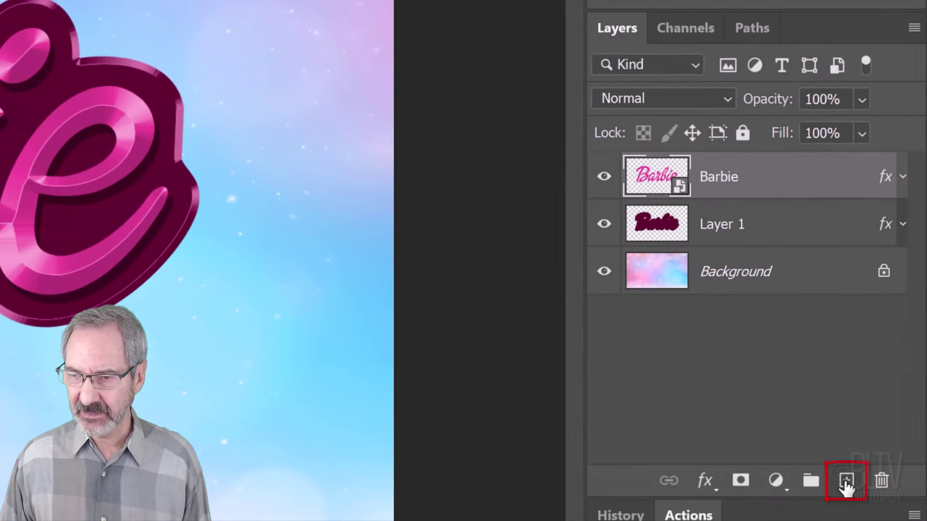
{"action": "left_click", "coordinate": [846, 481]}
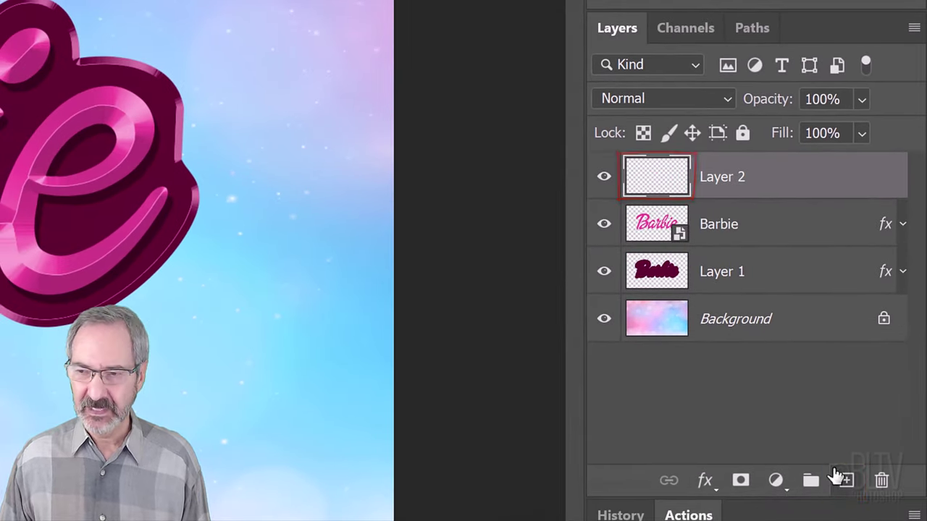
{"action": "double_click", "coordinate": [718, 177]}
{"action": "type", "text": "Bling"}
{"action": "key", "text": "Return"}
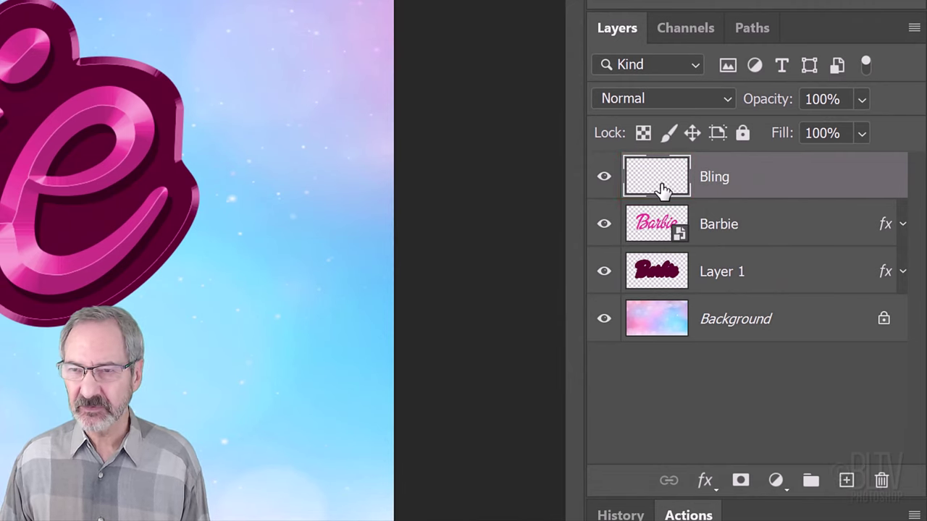
- Load the Barbie text outline as a selection and expand it by 15 pixels
{"action": "left_click", "coordinate": [648, 228], "text": "ctrl"}
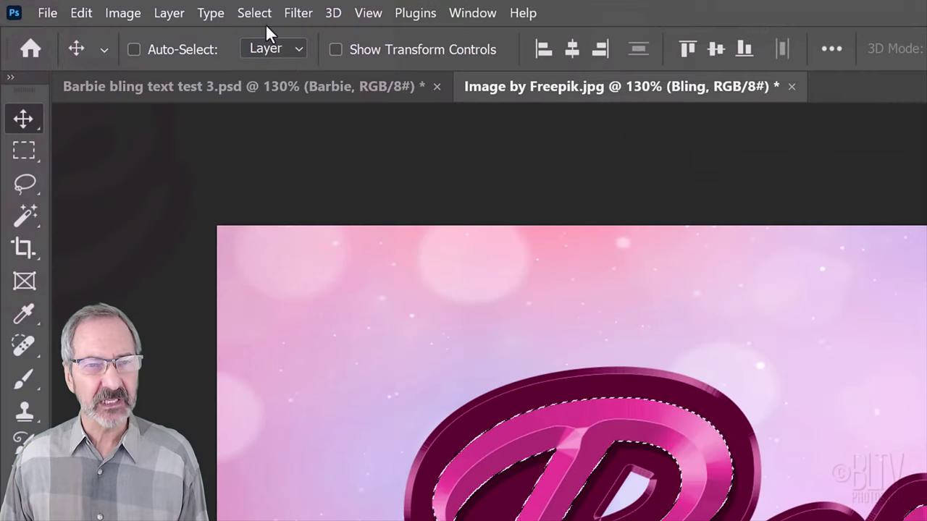
{"action": "left_click", "coordinate": [263, 14]}
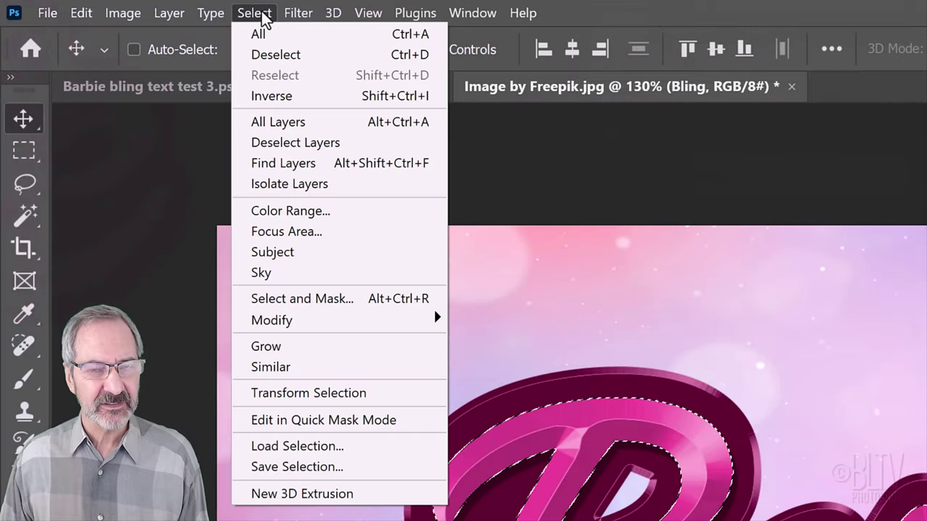
{"action": "mouse_move", "coordinate": [284, 322]}
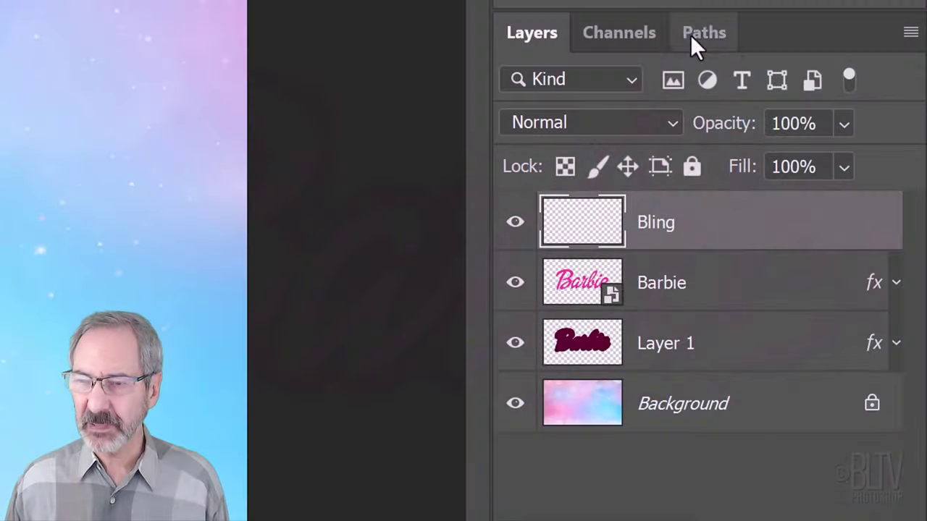
- Make a work path from the lettering selection at tolerance 4
{"action": "left_click", "coordinate": [693, 40]}
{"action": "left_click", "coordinate": [911, 33]}
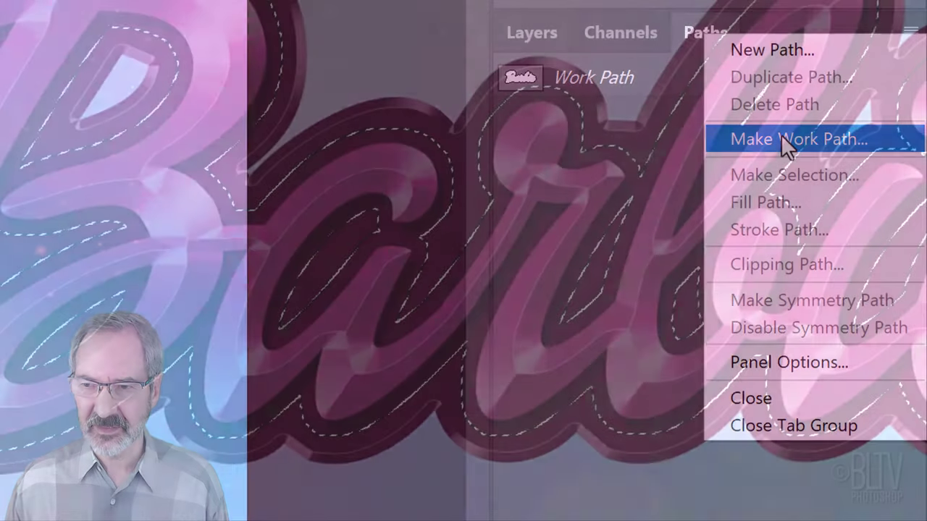
{"action": "left_click", "coordinate": [780, 137]}
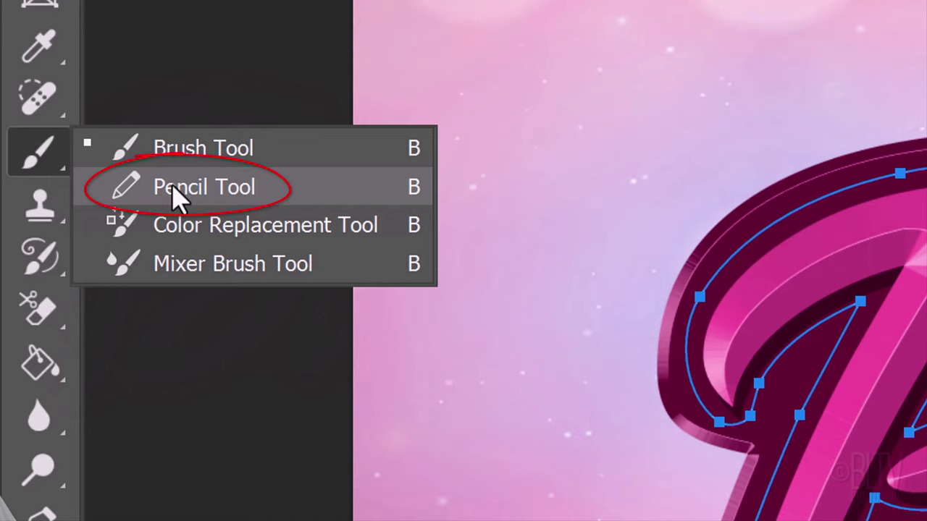
- Set up a white Pencil with a 20 px soft round tip and 100% spacing
{"action": "left_click", "coordinate": [177, 190]}
{"action": "left_click", "coordinate": [214, 58]}
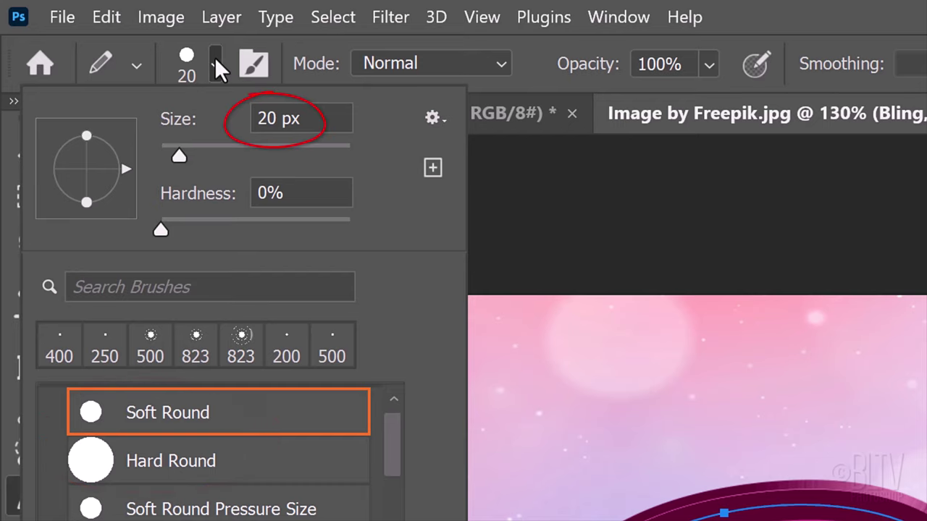
{"action": "left_click", "coordinate": [215, 57]}
{"action": "key", "text": "F5"}
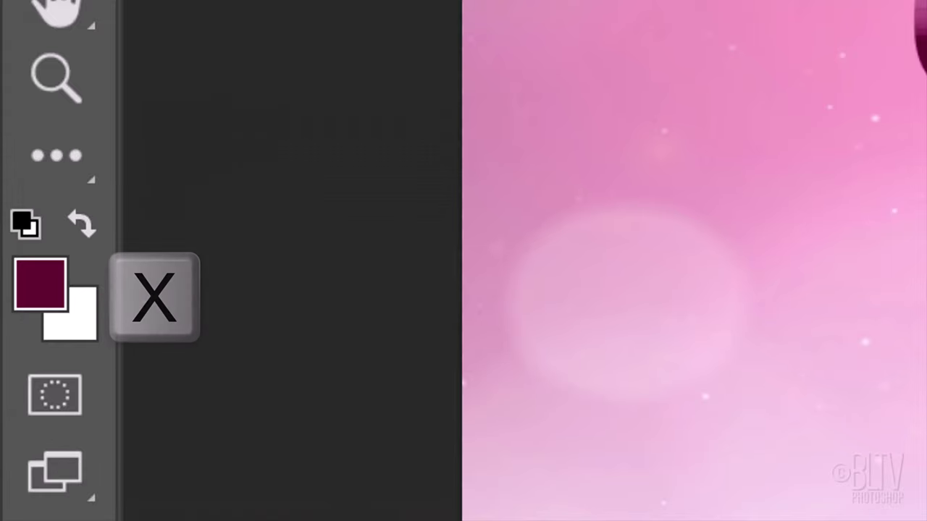
{"action": "key", "text": "x"}
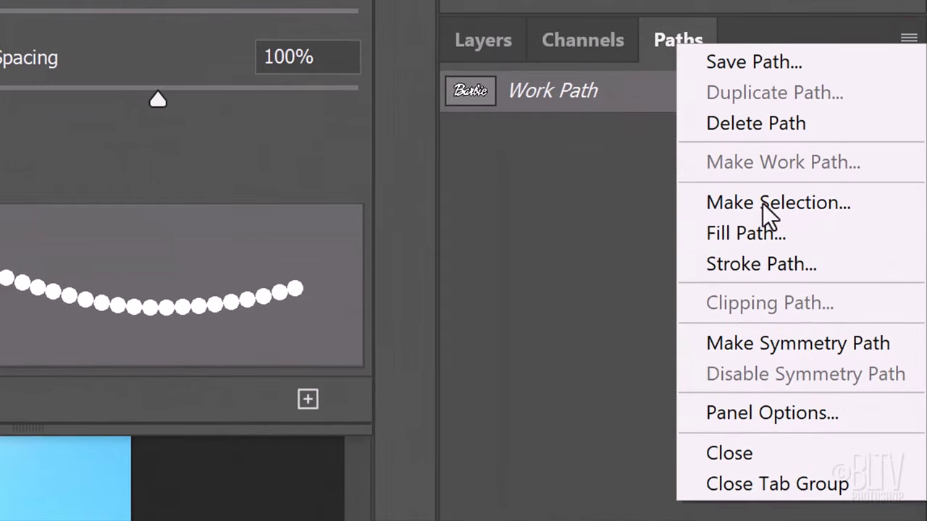
- Stroke the work path with the Pencil, tracing Barbie in white dots, then hide the path
{"action": "left_click", "coordinate": [739, 259]}
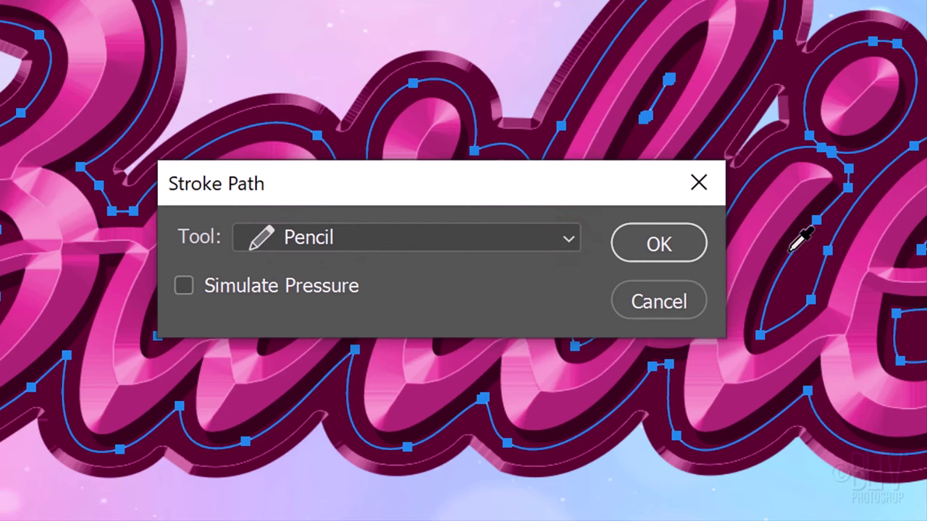
{"action": "left_click", "coordinate": [655, 246]}
{"action": "key", "text": "Return"}
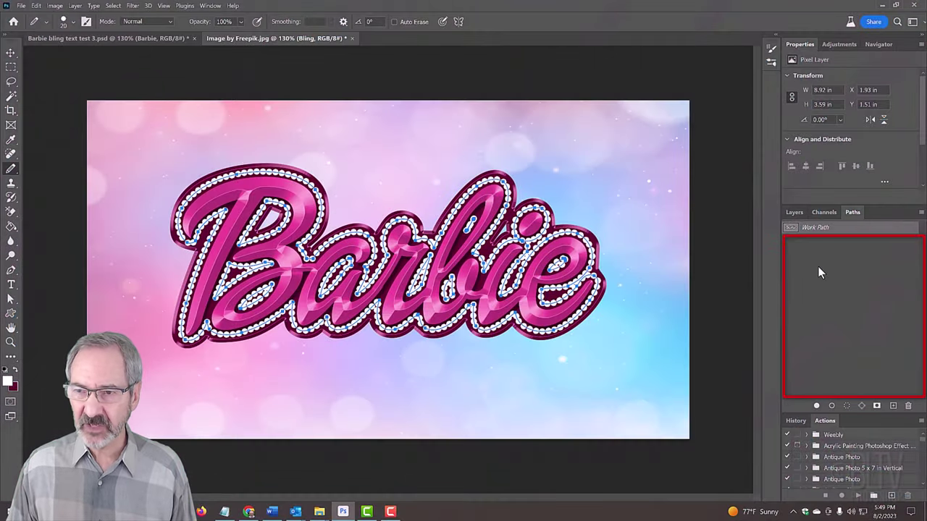
{"action": "left_click", "coordinate": [817, 265]}
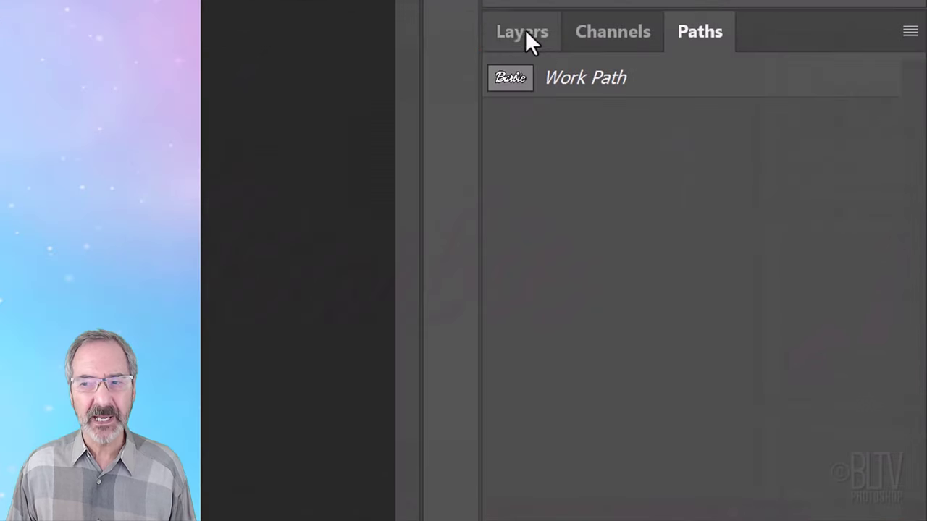
- Turn on Bevel & Emboss for the Bling layer with Smooth technique, 350% depth and 5 px size
{"action": "left_click", "coordinate": [522, 31]}
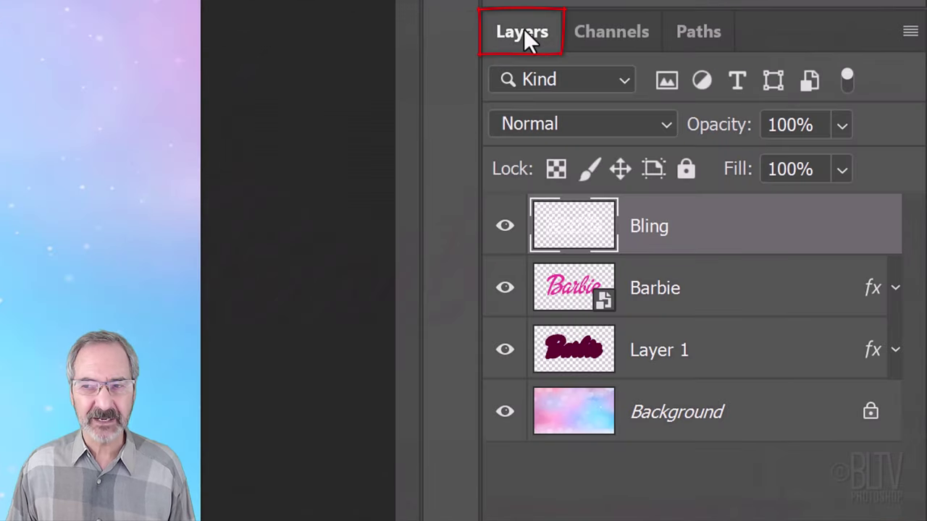
{"action": "double_click", "coordinate": [567, 227]}
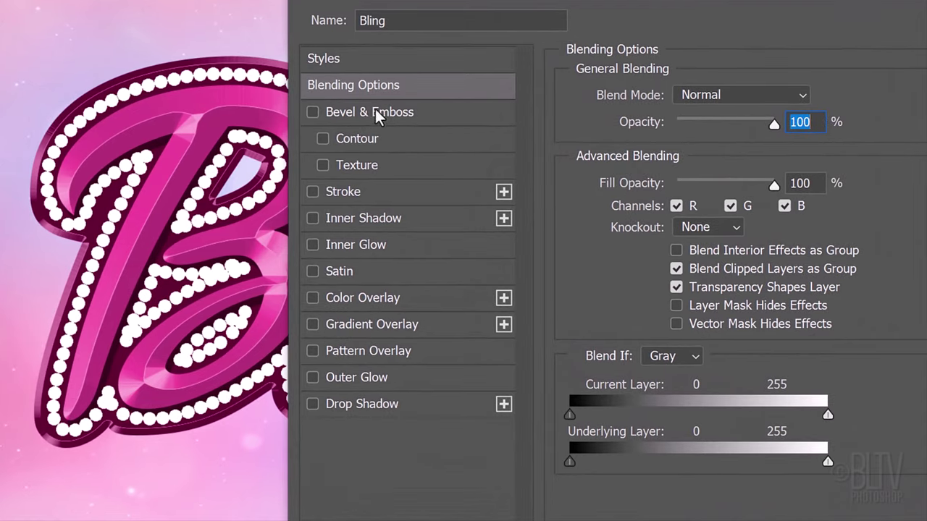
{"action": "left_click", "coordinate": [369, 114]}
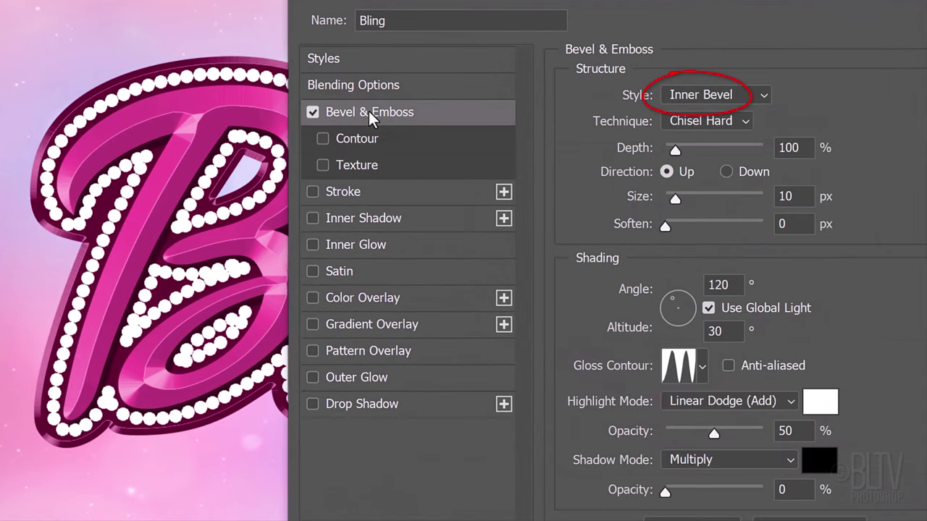
{"action": "left_click", "coordinate": [746, 121]}
{"action": "left_click", "coordinate": [688, 138]}
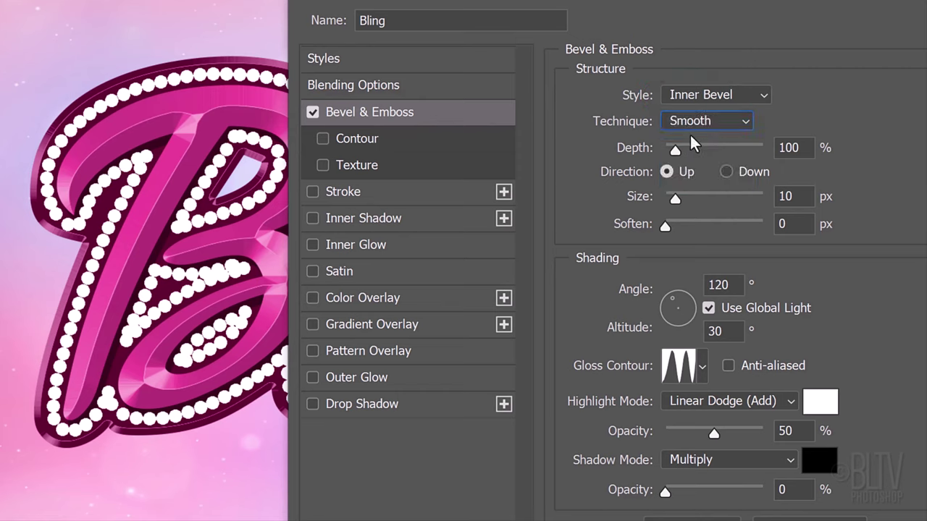
{"action": "double_click", "coordinate": [789, 147]}
{"action": "type", "text": "350"}
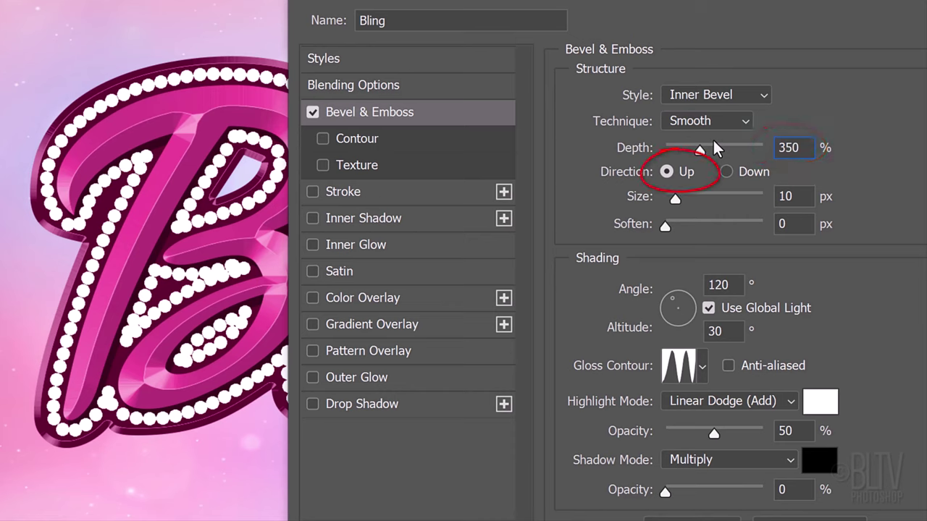
{"action": "left_click", "coordinate": [805, 199]}
{"action": "double_click", "coordinate": [805, 199]}
{"action": "type", "text": "5"}
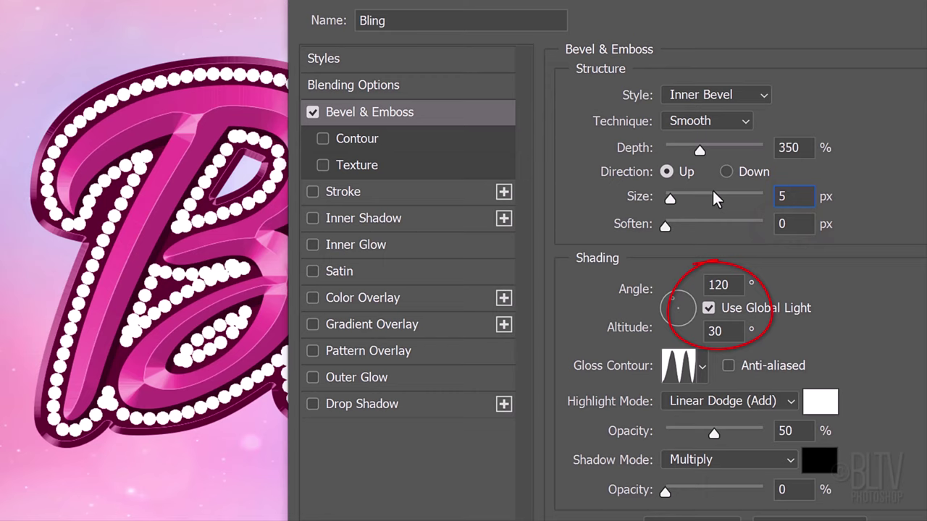
- Set the bevel gloss contour to Ring, highlight to Screen at 75%, and shadow opacity to 75%
{"action": "left_click", "coordinate": [702, 367]}
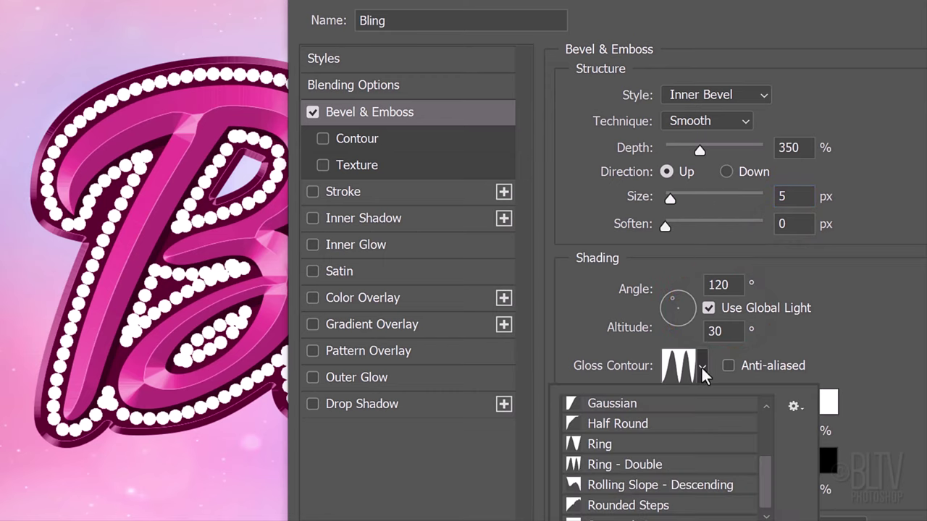
{"action": "left_click", "coordinate": [601, 445]}
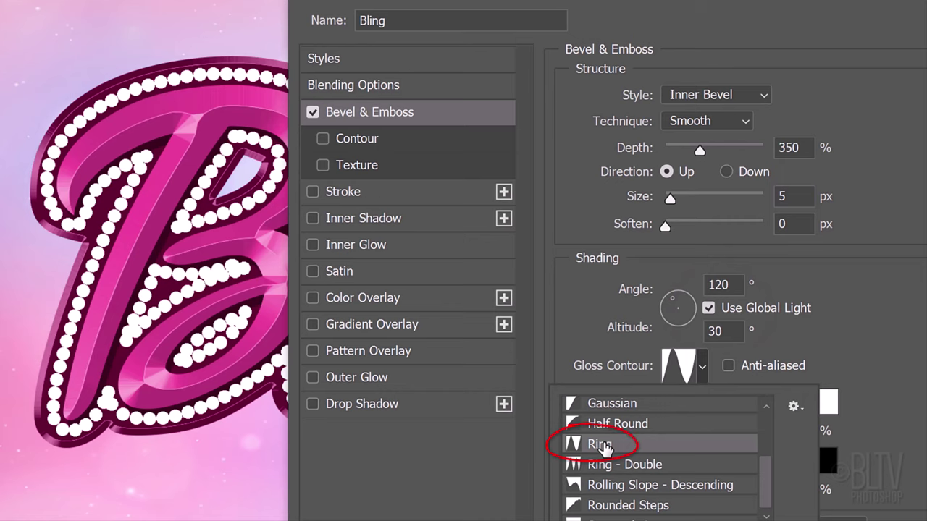
{"action": "left_click", "coordinate": [834, 358]}
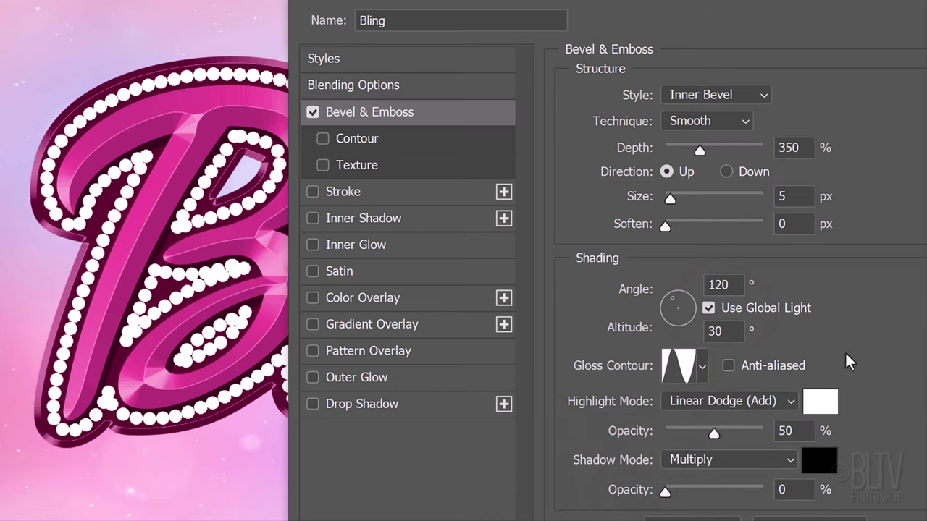
{"action": "left_click", "coordinate": [791, 401]}
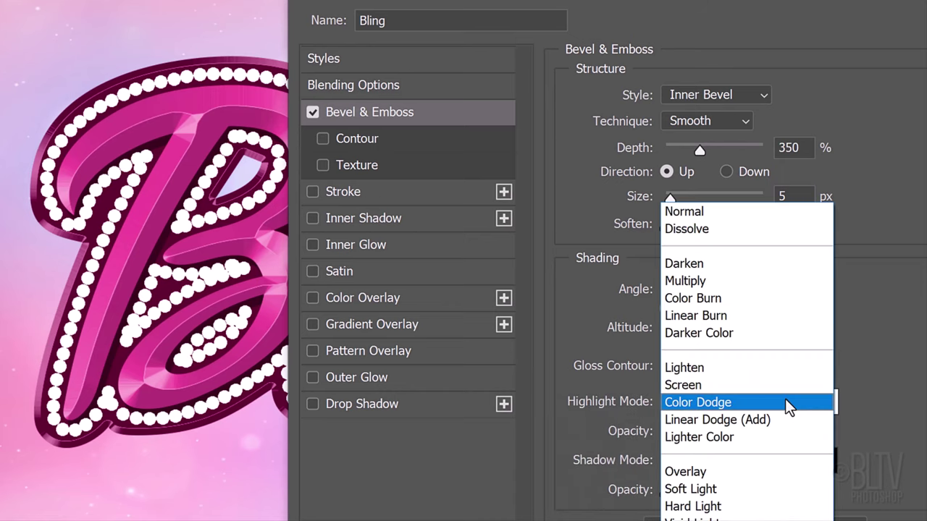
{"action": "left_click", "coordinate": [684, 397]}
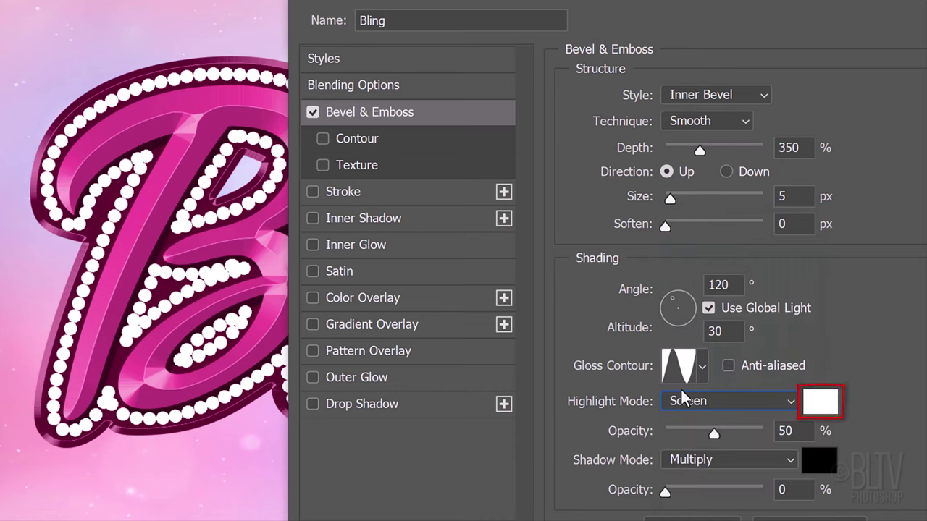
{"action": "double_click", "coordinate": [793, 431]}
{"action": "type", "text": "75"}
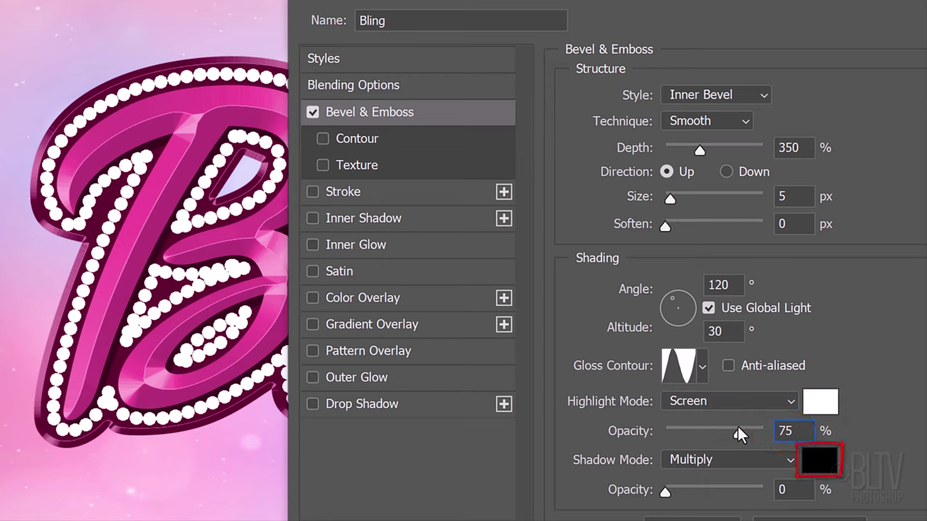
{"action": "left_click", "coordinate": [791, 489]}
{"action": "type", "text": "75"}
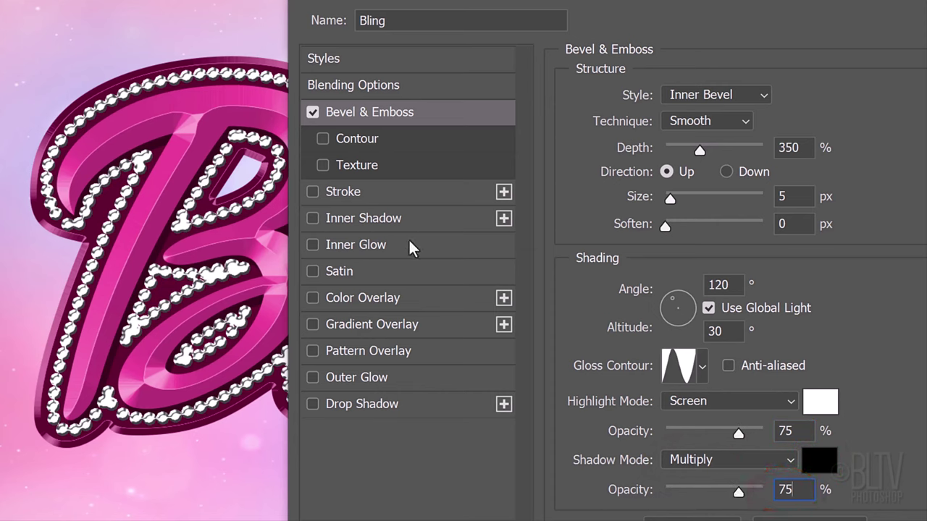
- Add a Multiply 50% Inner Shadow with distance and size 3 to Bling, then apply the style
{"action": "left_click", "coordinate": [369, 214]}
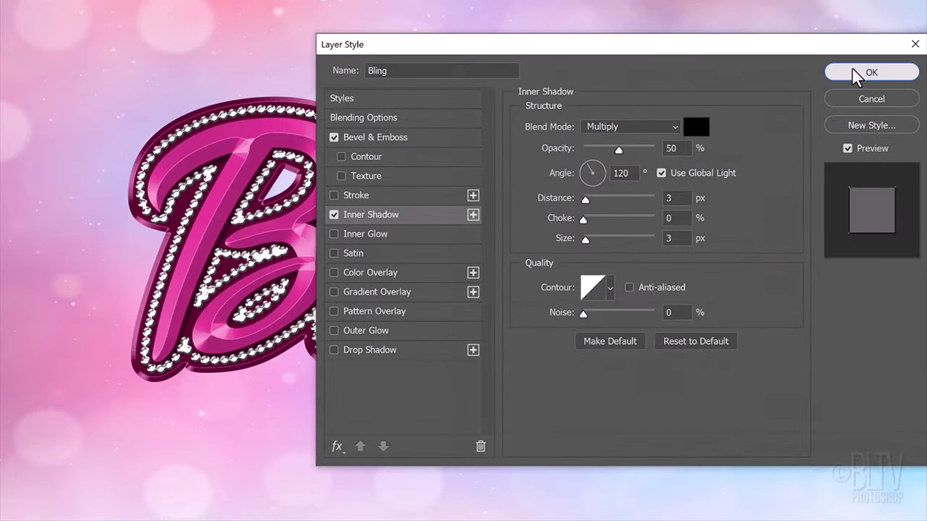
{"action": "left_click", "coordinate": [857, 73]}
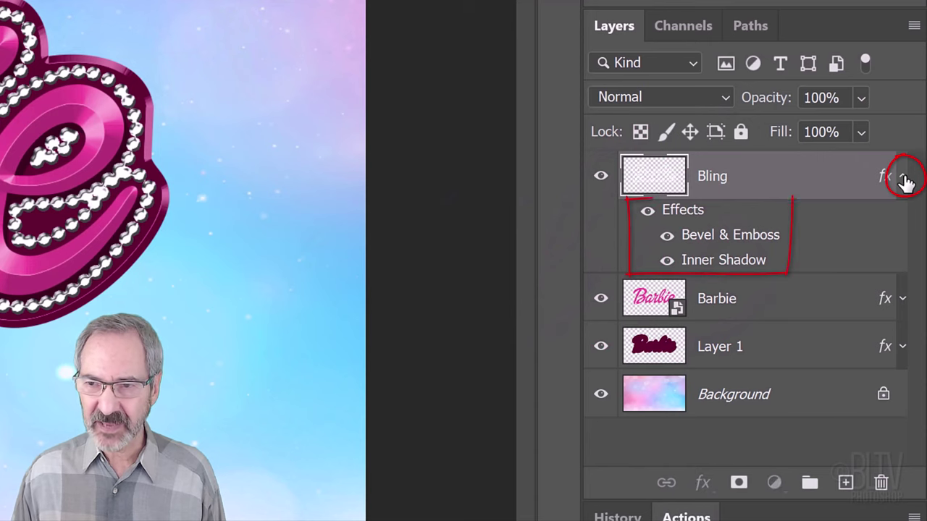
- Collapse Bling's effects and add a new layer above it named 'Glints'
{"action": "left_click", "coordinate": [904, 179]}
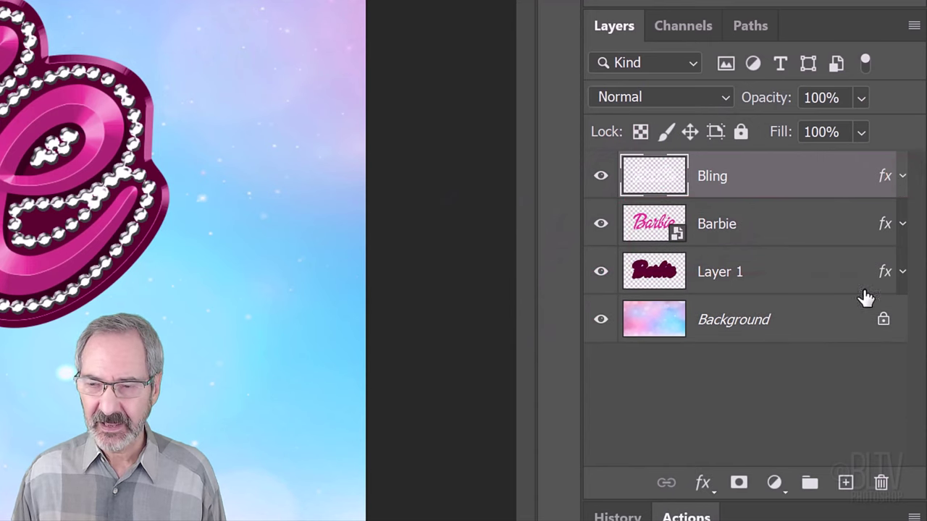
{"action": "left_click", "coordinate": [845, 483]}
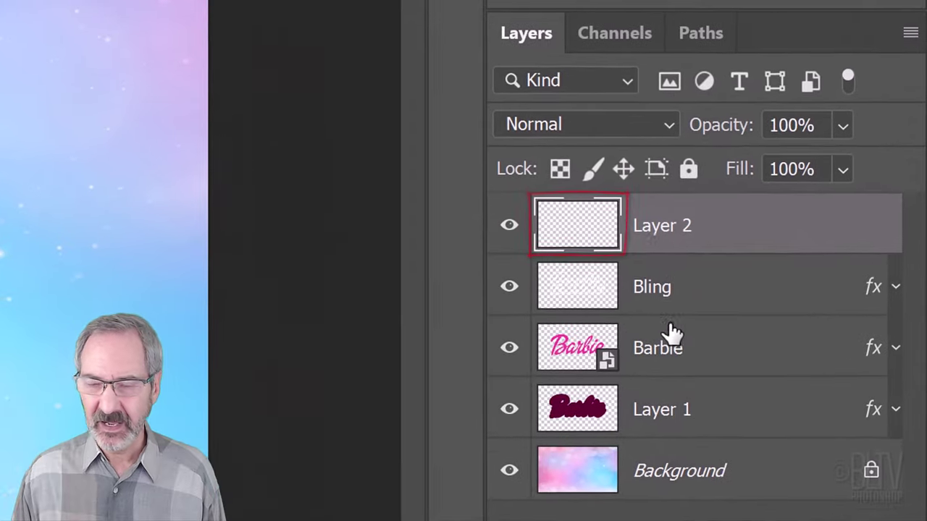
{"action": "double_click", "coordinate": [721, 131]}
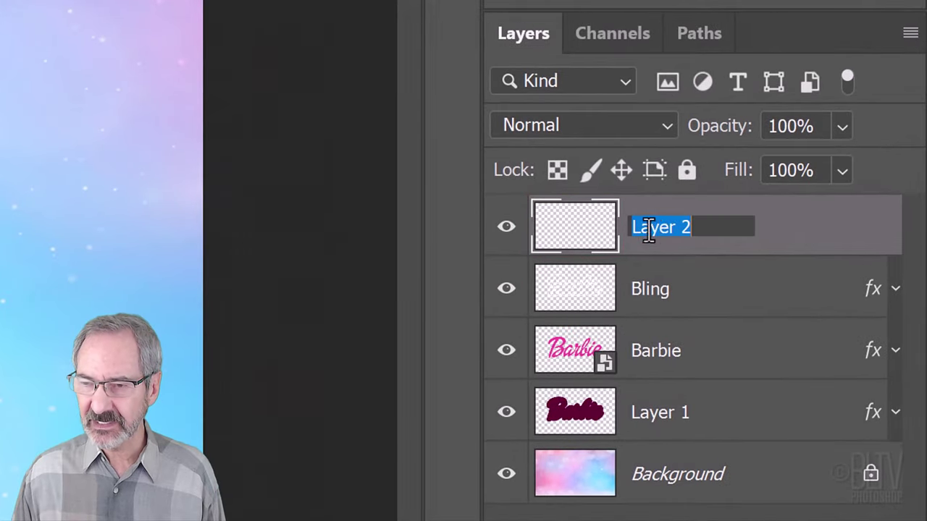
{"action": "type", "text": "Glints"}
{"action": "key", "text": "Return"}
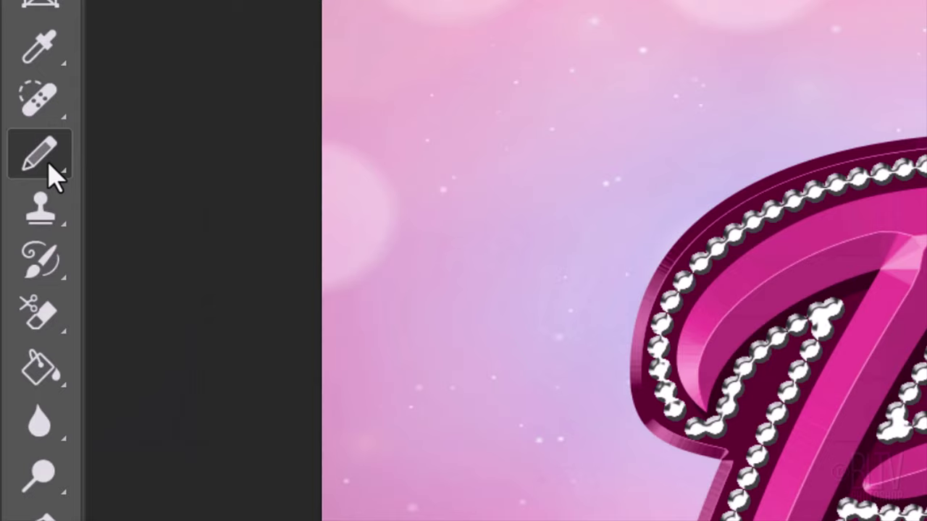
- Switch to the Brush Tool and scroll the brush presets toward the Twinkle Star Brushes Star 2 tip
{"action": "right_click", "coordinate": [56, 173]}
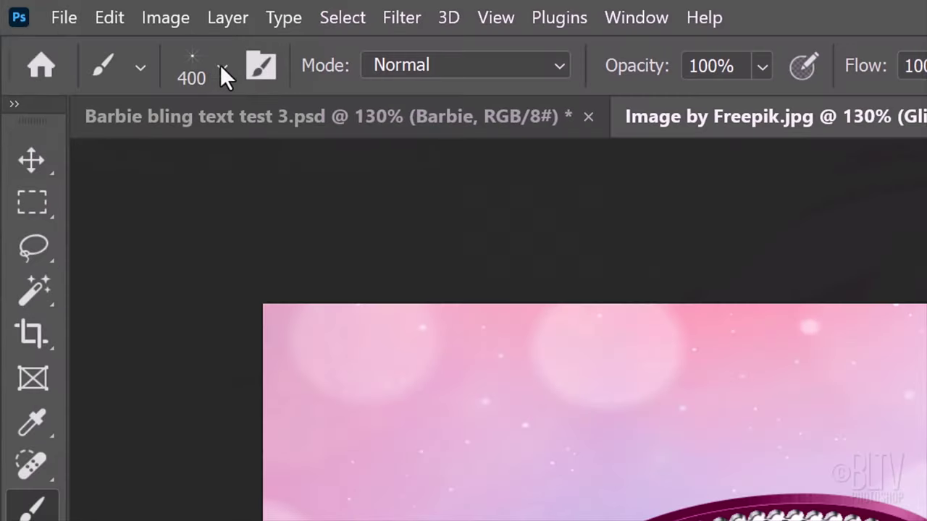
{"action": "left_click", "coordinate": [221, 67]}
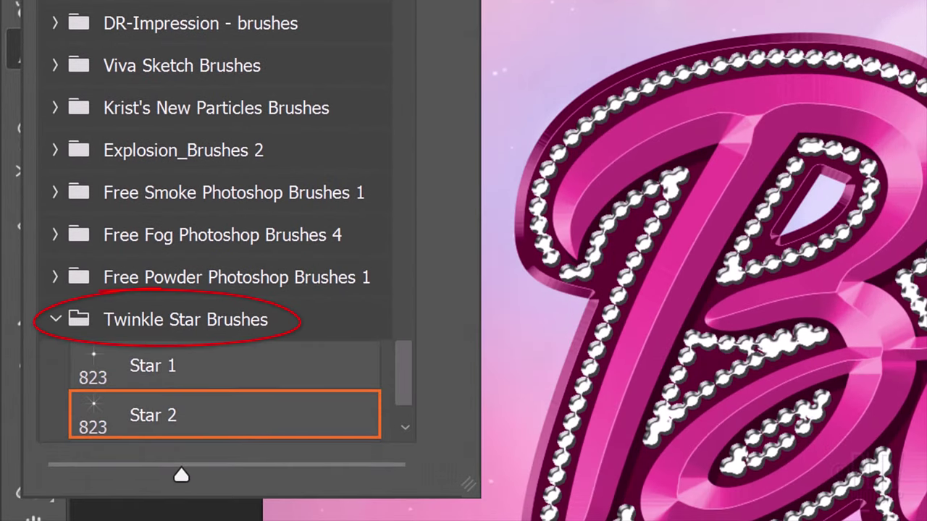
{"action": "scroll", "coordinate": [396, 420], "scroll_direction": "down", "scroll_amount": 2}
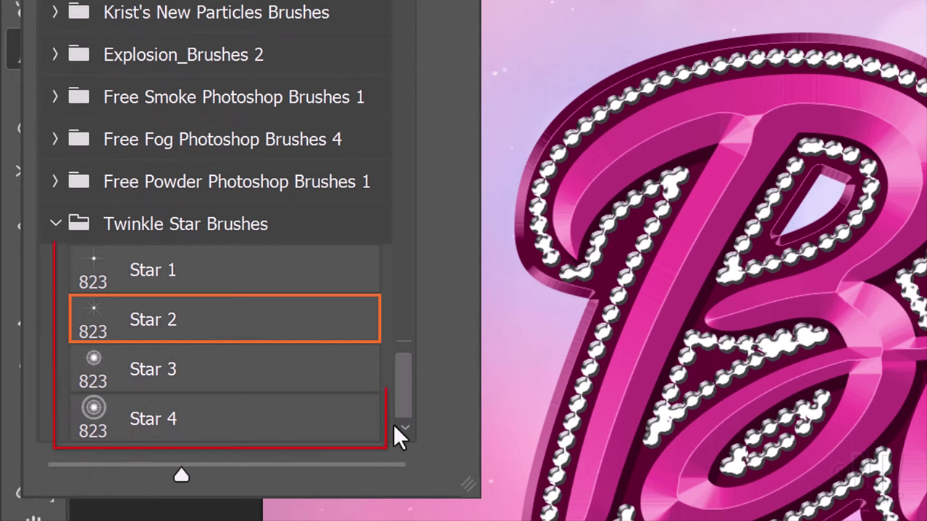